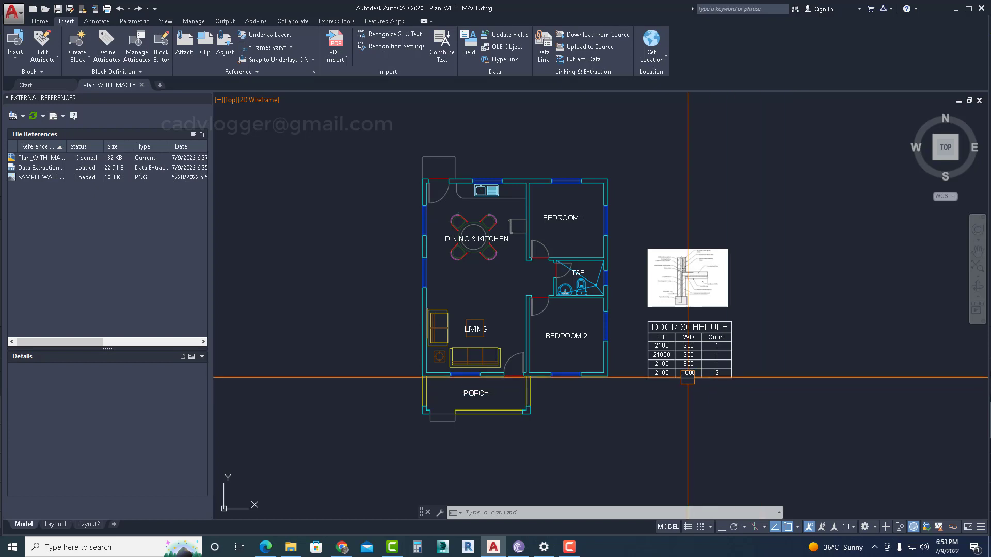
- Check the CAD folder (Plan_WITH IMAGE drawing), then the EXTRACT DATA and IMAGE folders in TO SEND
left_click(291, 547)
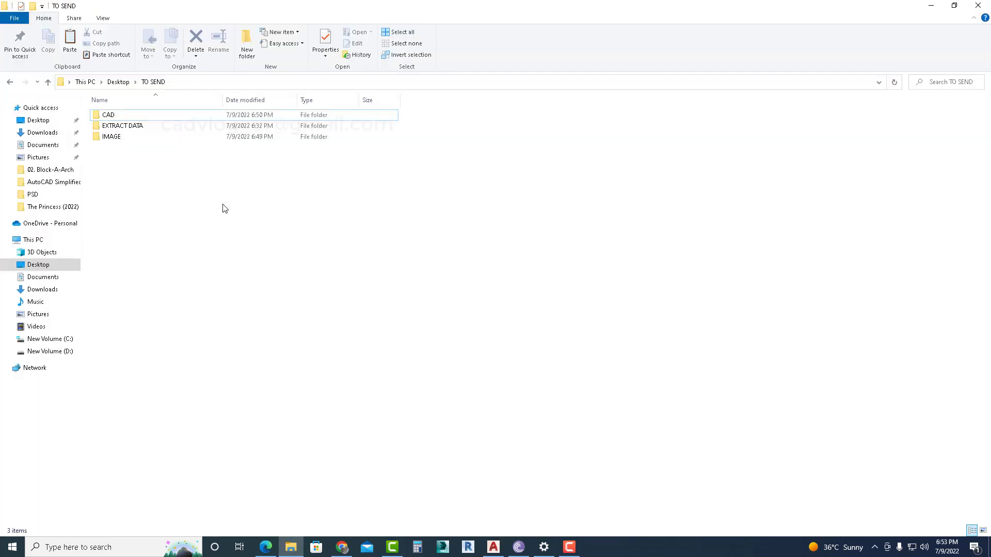
left_click(171, 120)
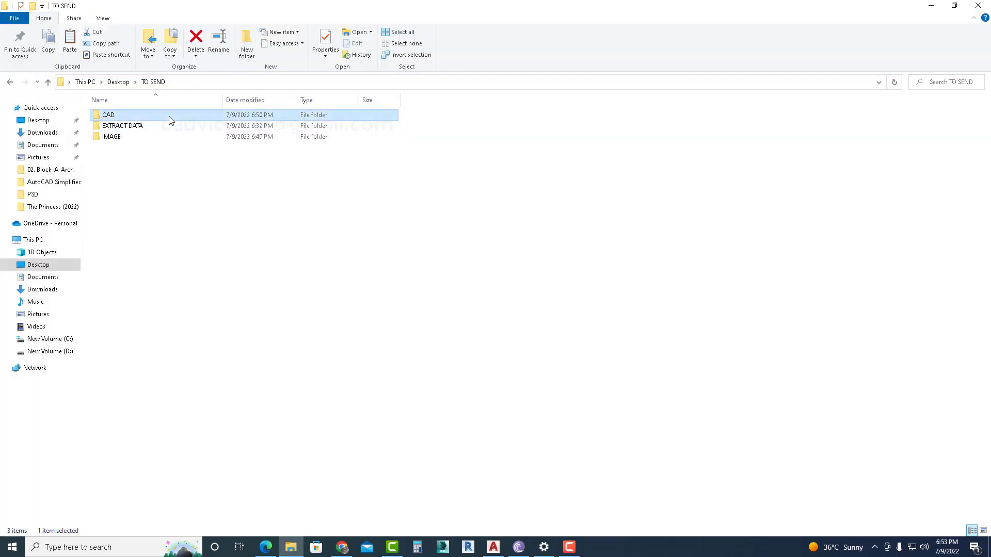
double_click(170, 120)
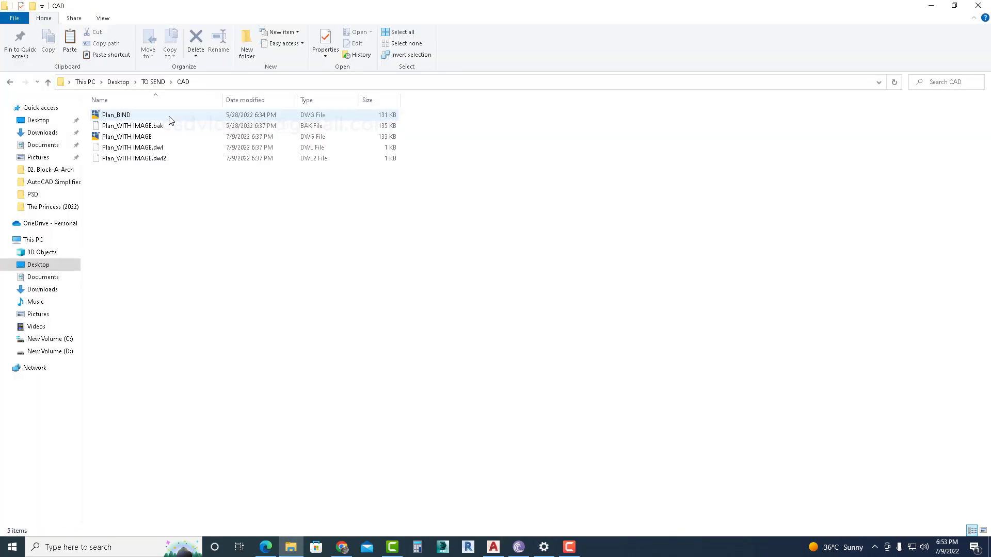
left_click(130, 141)
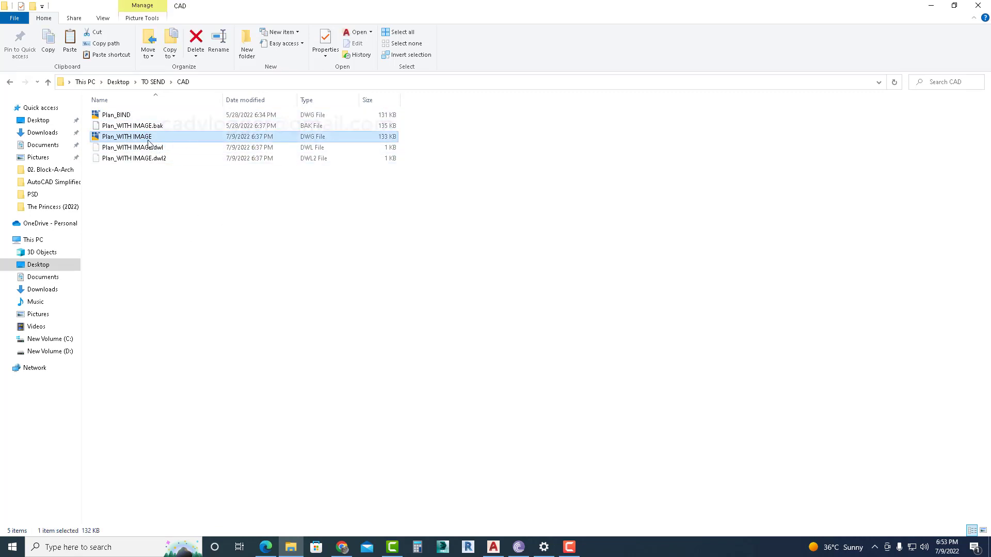
left_click(48, 82)
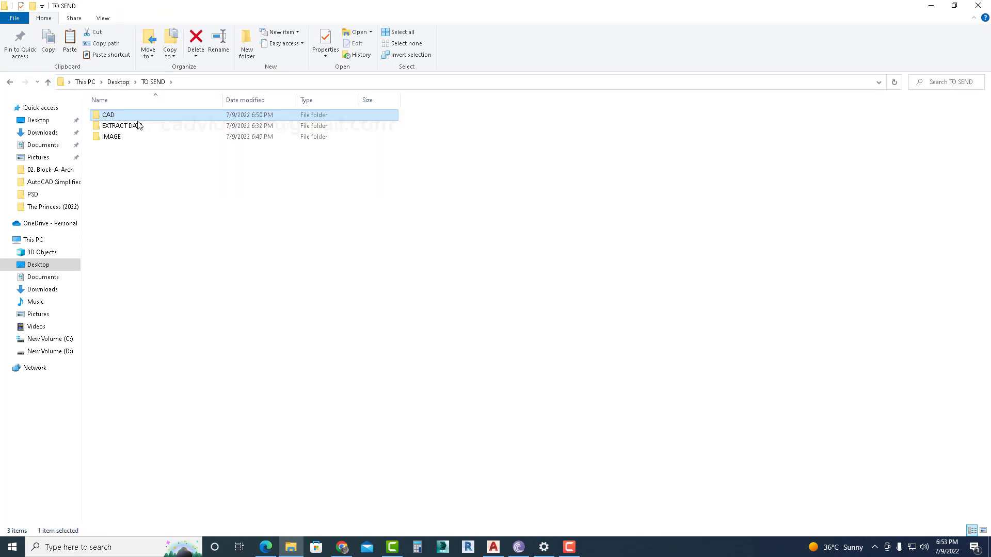
double_click(135, 127)
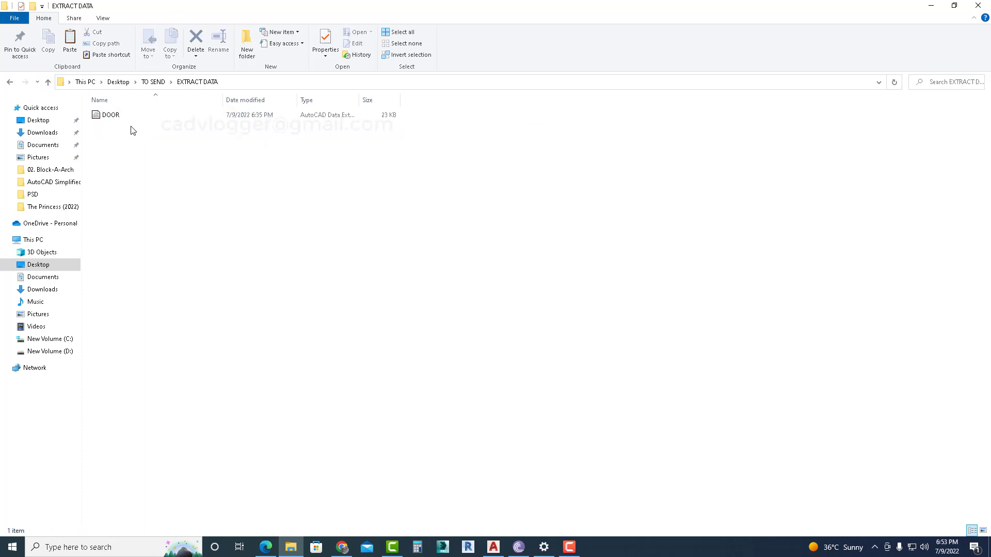
left_click(48, 81)
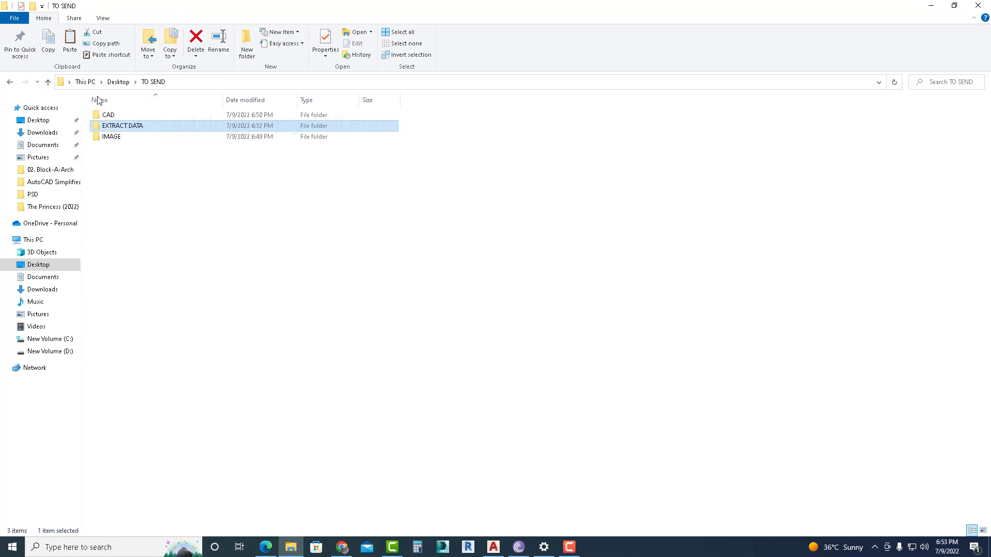
double_click(124, 137)
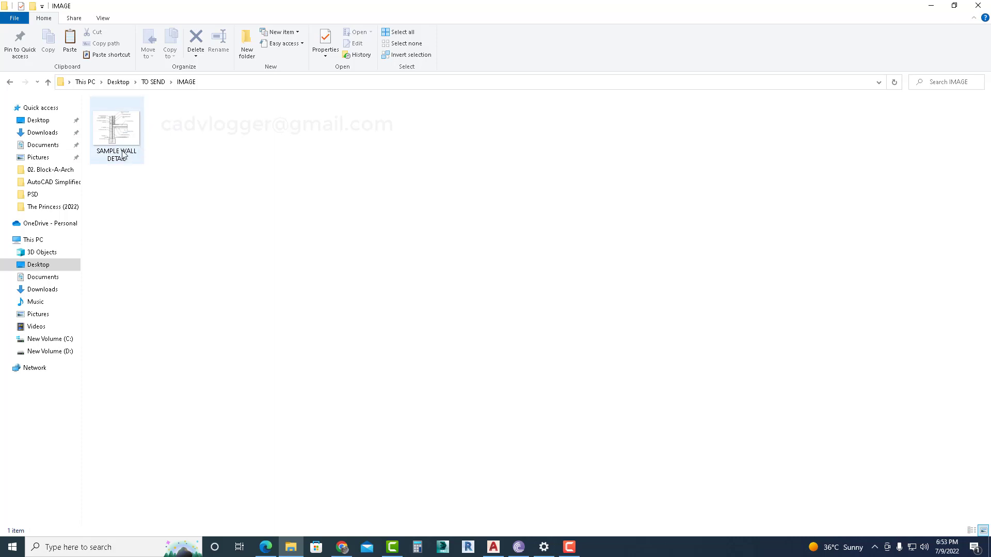
left_click(48, 81)
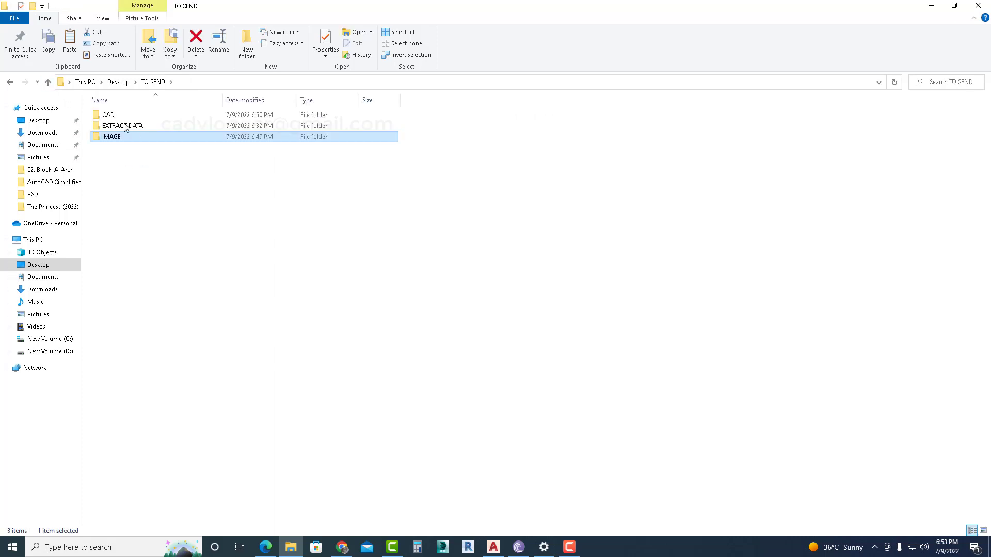
left_click(167, 213)
- Create a new folder named ETRANSMIT inside TO SEND and refresh the listing
right_click(163, 186)
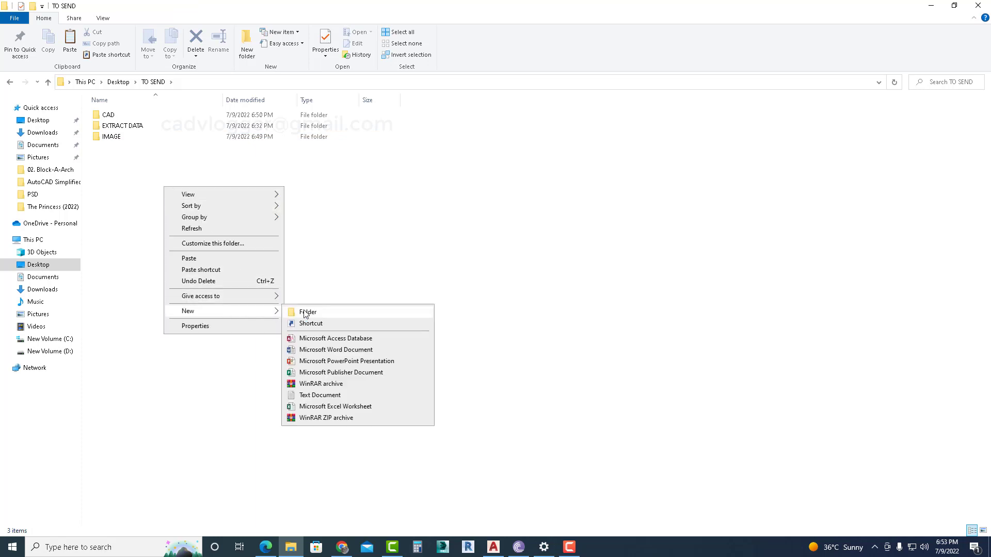
left_click(304, 312)
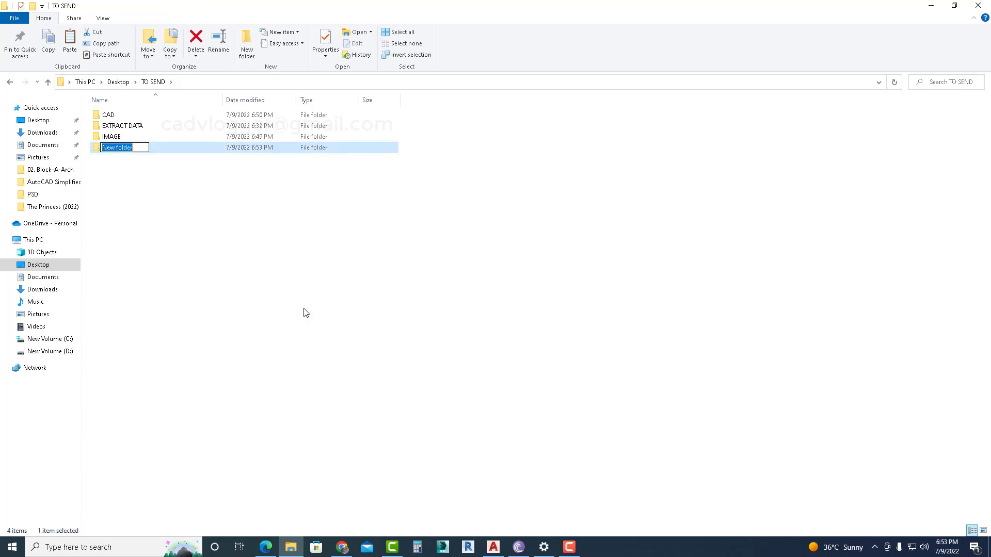
type("ETRAN")
type("SMIT")
left_click(227, 238)
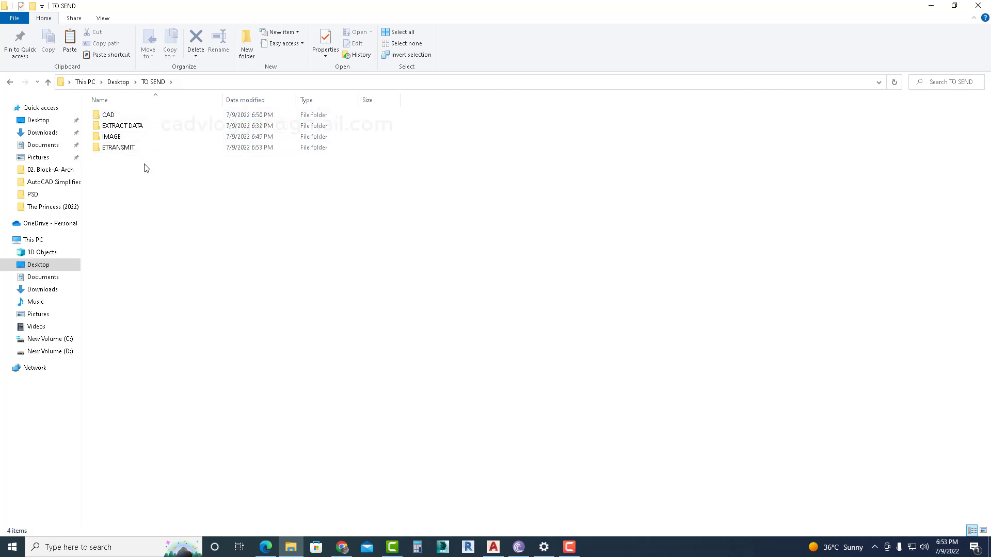
double_click(138, 149)
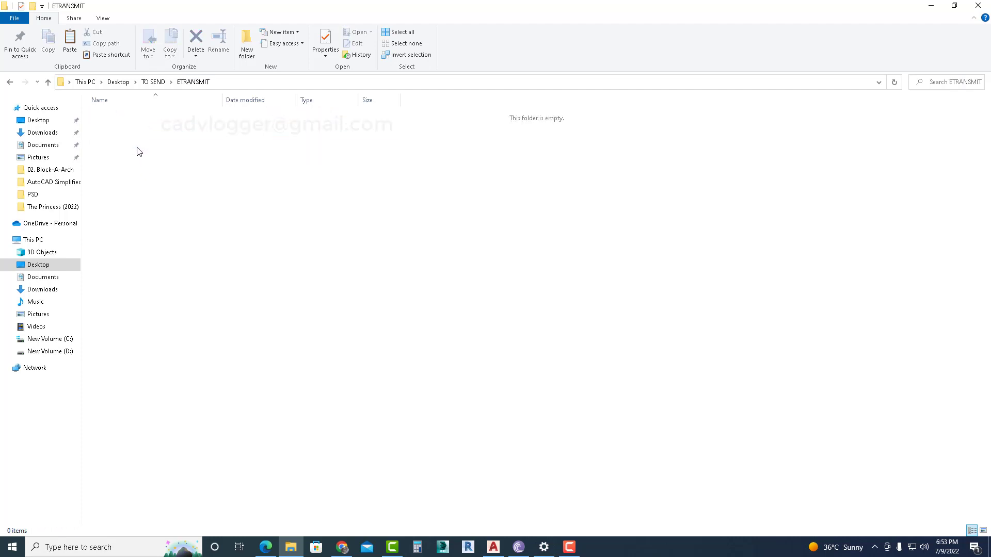
left_click(48, 81)
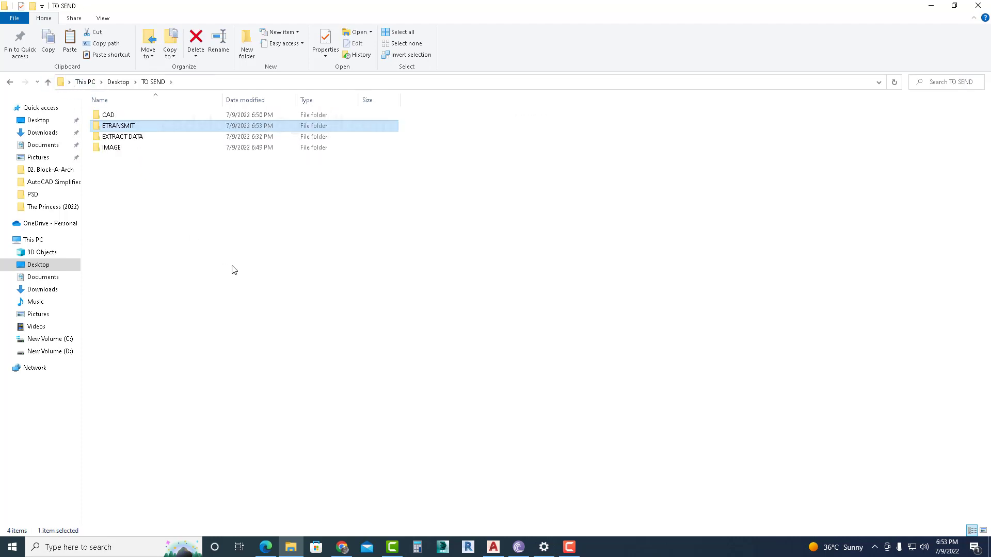
right_click(203, 244)
left_click(235, 285)
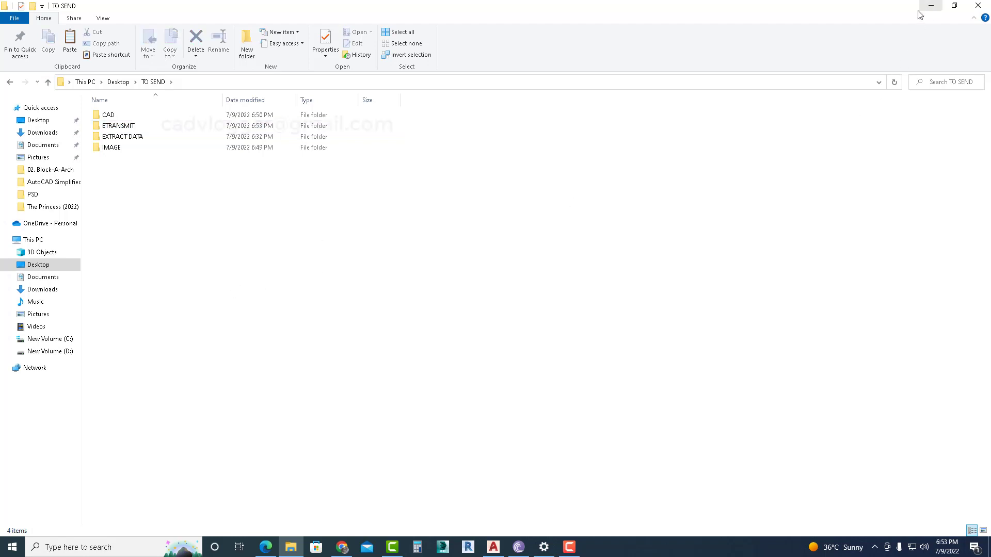
- Try renaming EXTRACT DATA to _EXTRACT DATA, cancelling after the folder-in-use error
right_click(138, 136)
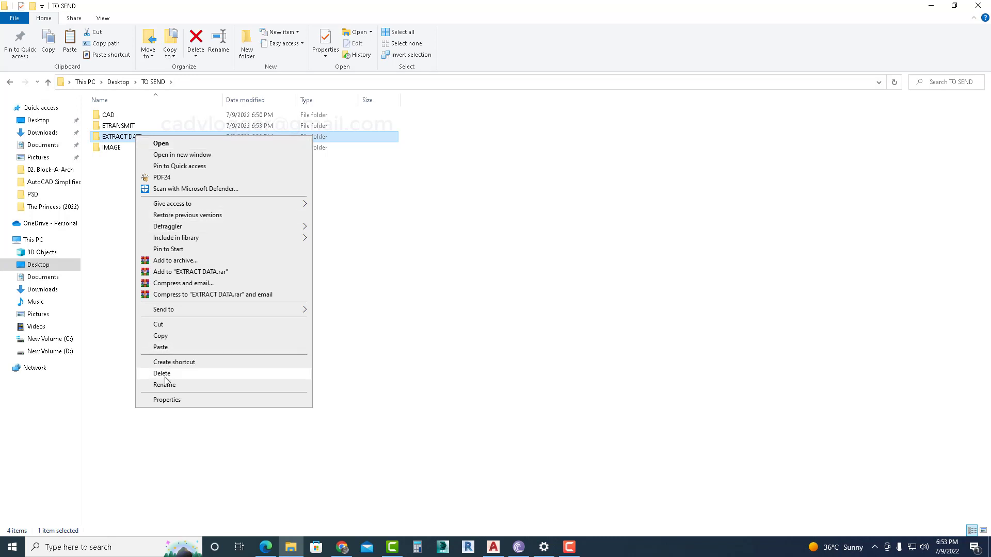
left_click(165, 385)
left_click(105, 137)
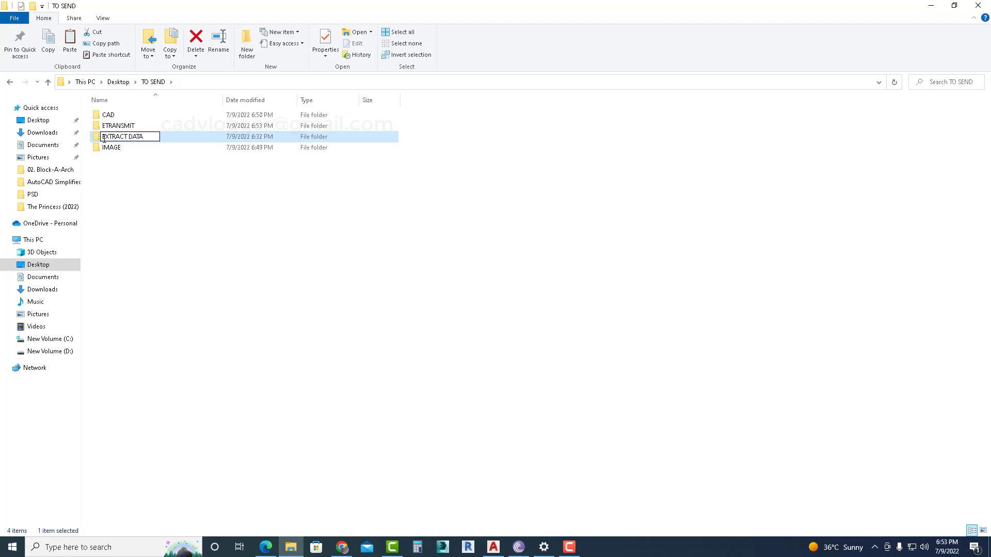
type("_")
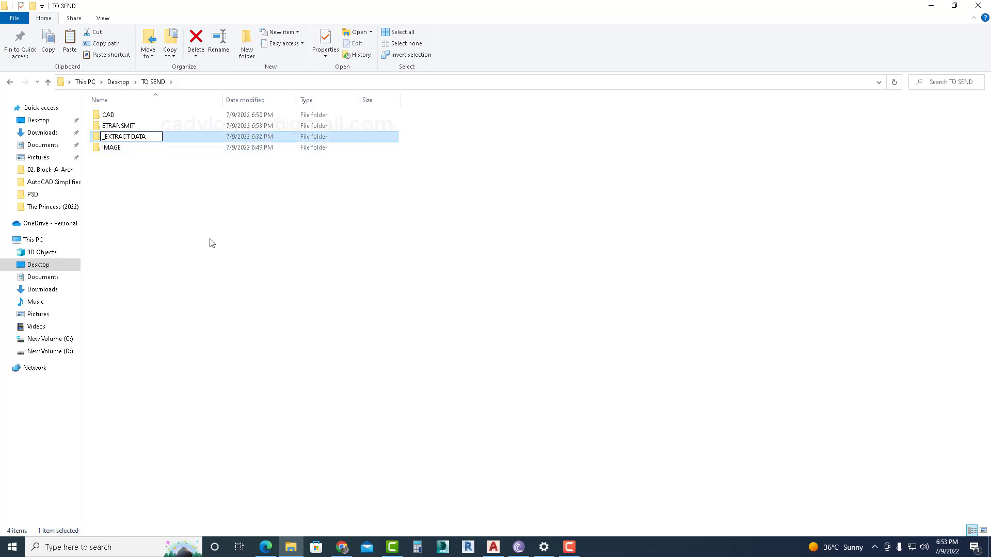
key("Return")
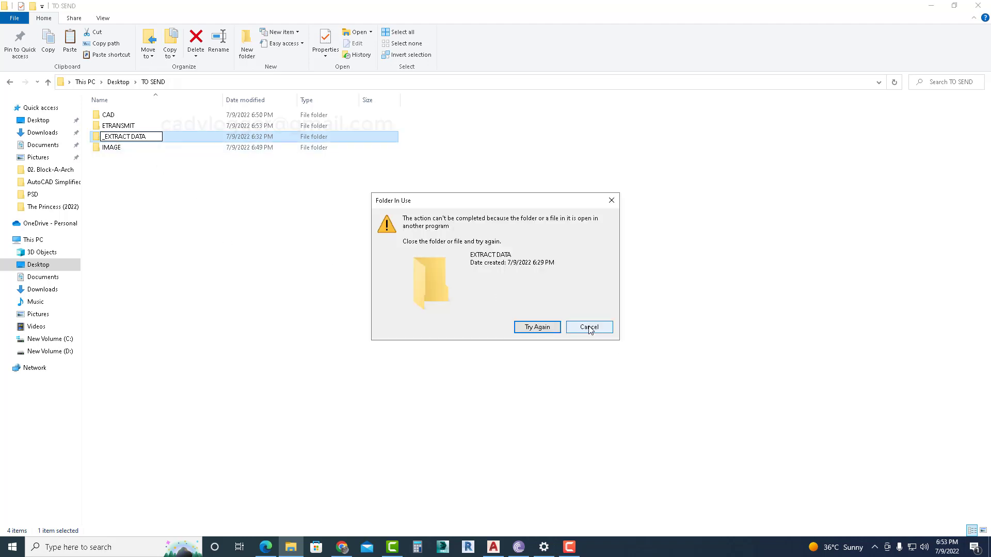
left_click(589, 329)
right_click(252, 262)
left_click(288, 302)
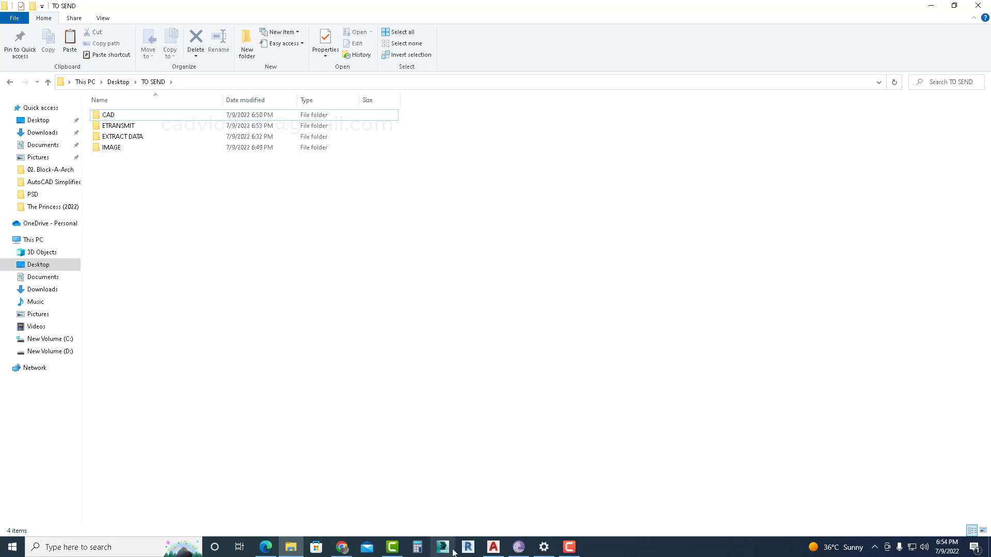
left_click(493, 547)
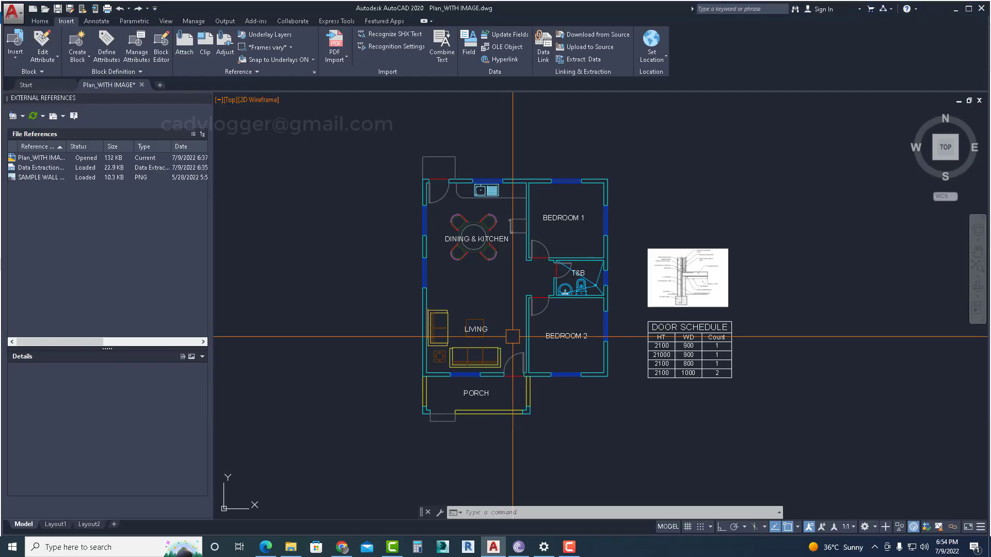
middle_click_drag(578, 289, 543, 283)
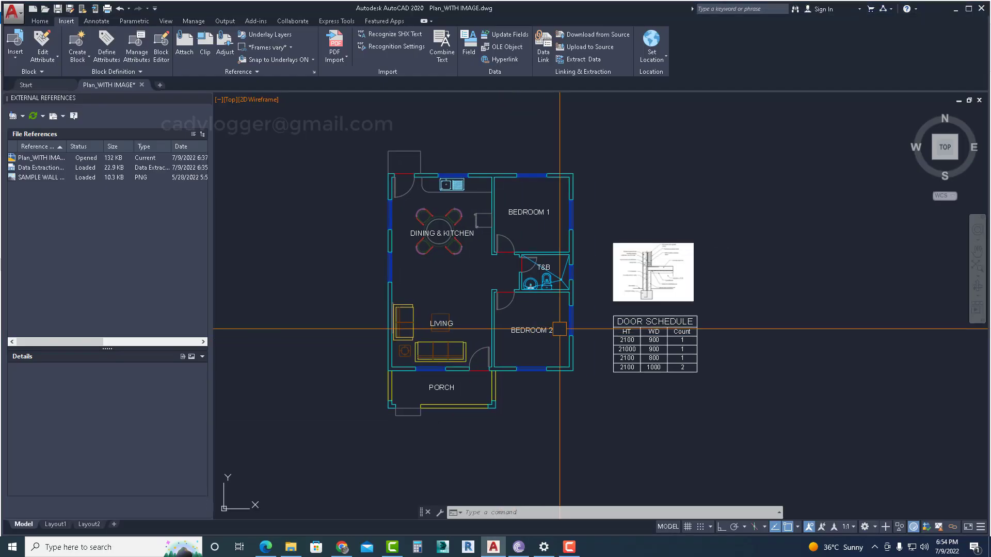
left_click(614, 269)
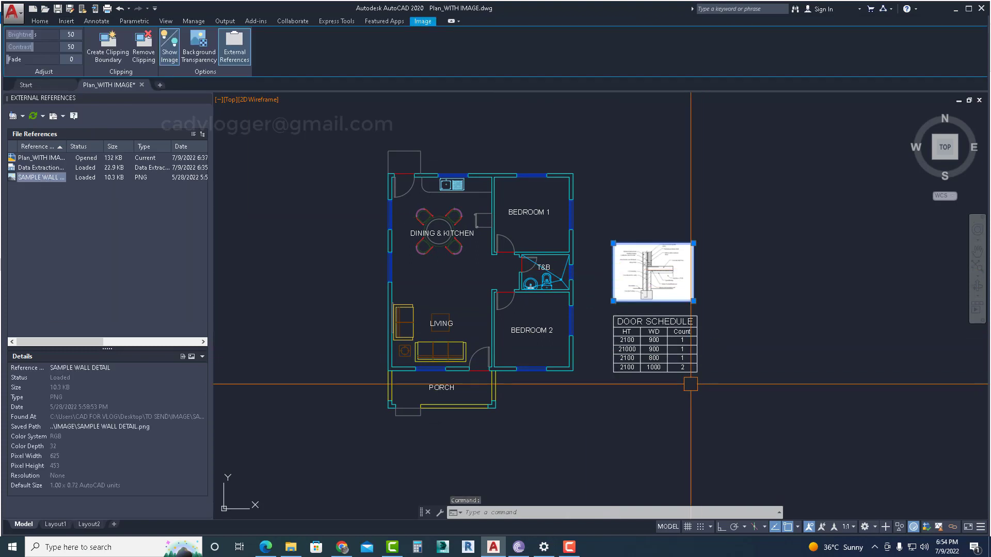
key("Escape")
key("Escape")
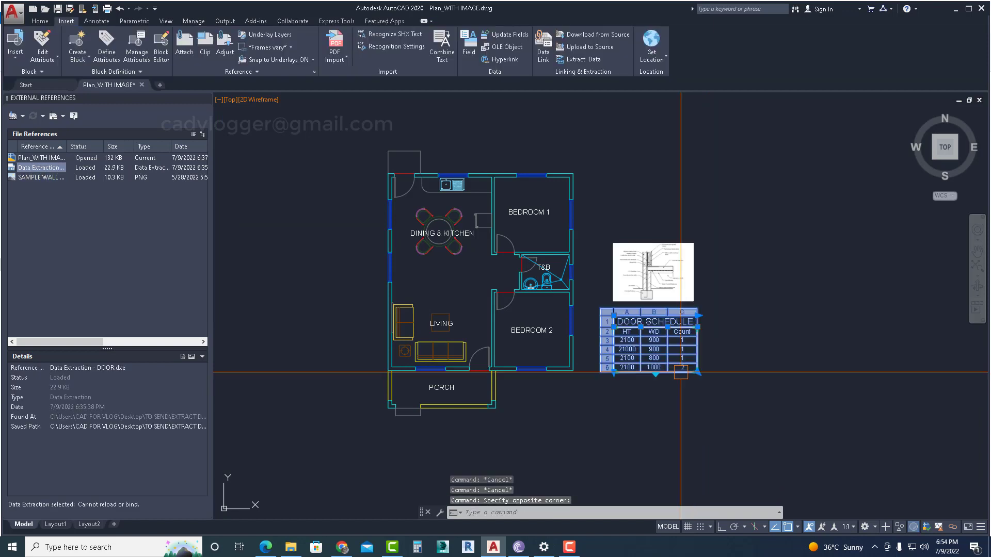
left_click_drag(695, 373, 681, 330)
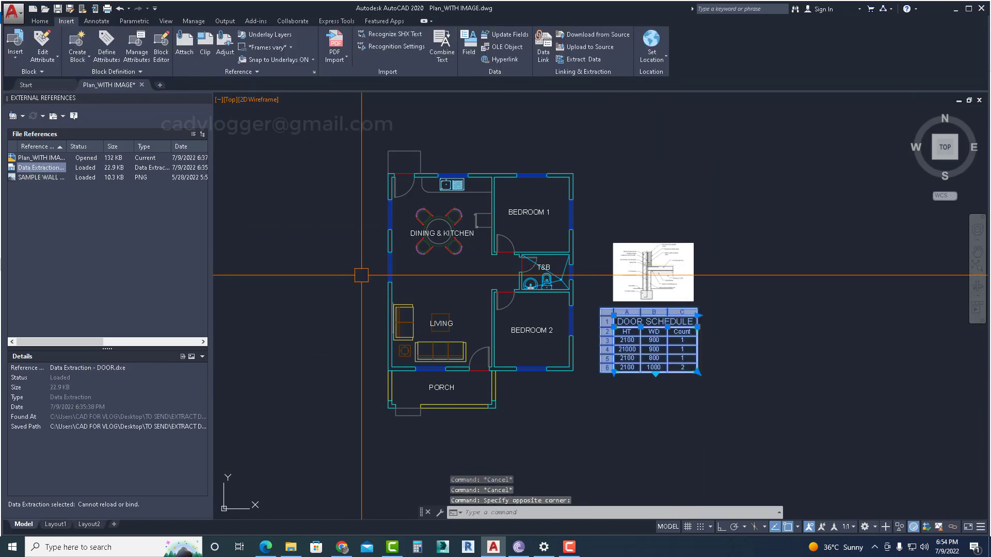
key("Escape")
key("Escape")
left_click(39, 178)
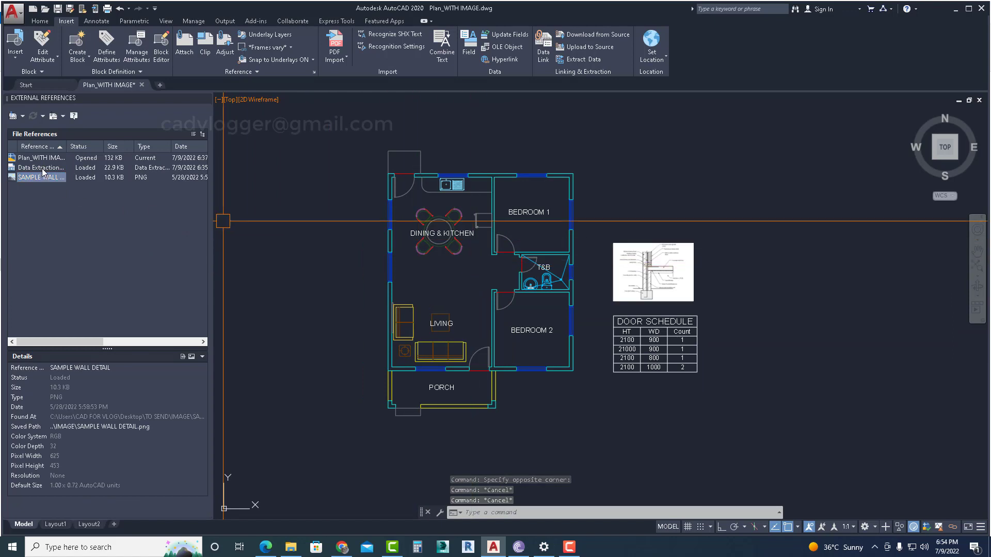
left_click(42, 168)
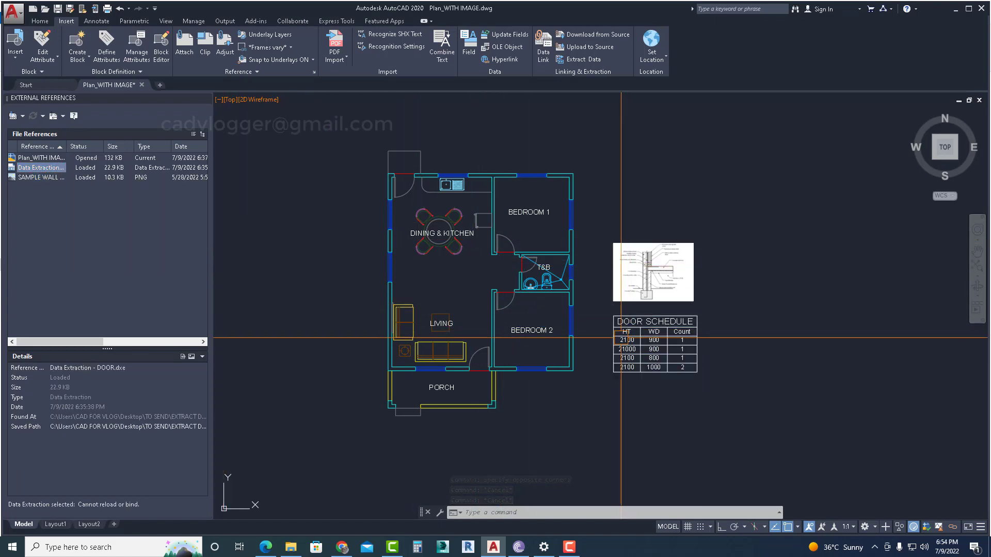
left_click(40, 178)
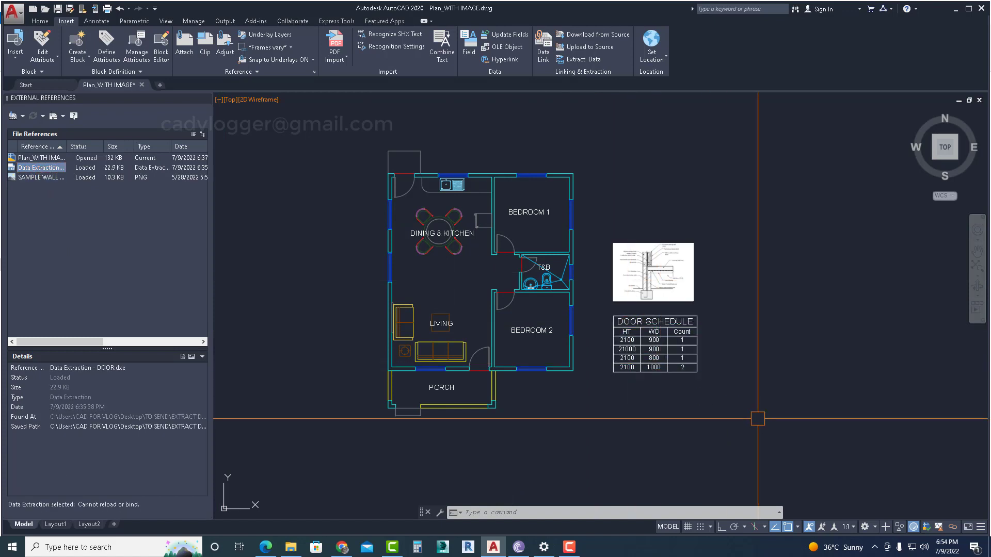
middle_click_drag(493, 357, 504, 358)
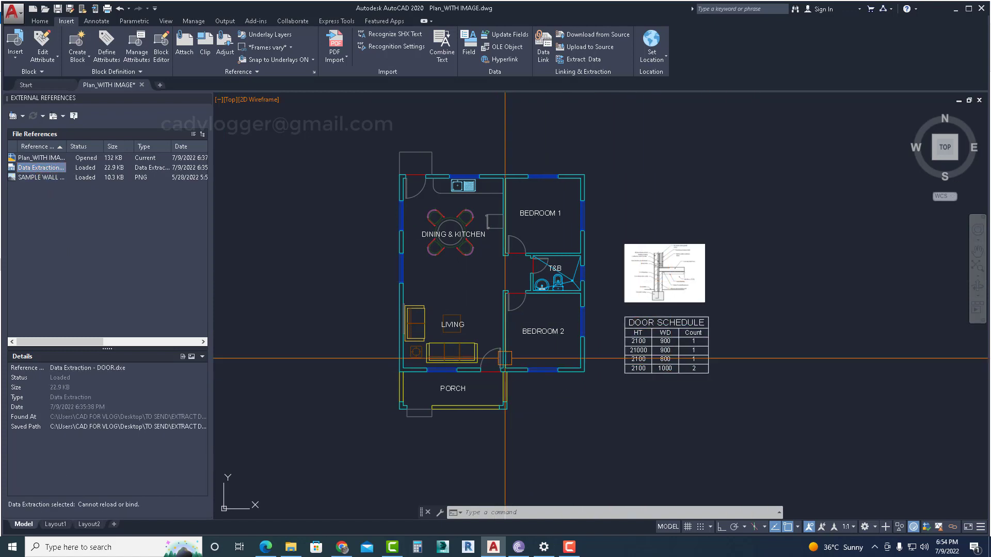
mouse_move(477, 353)
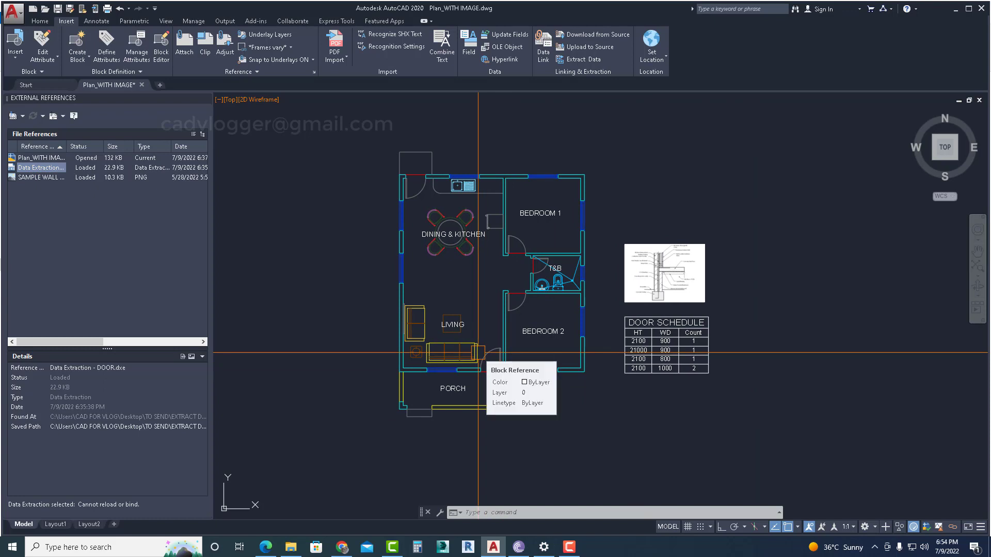
type("ETRNASMIT")
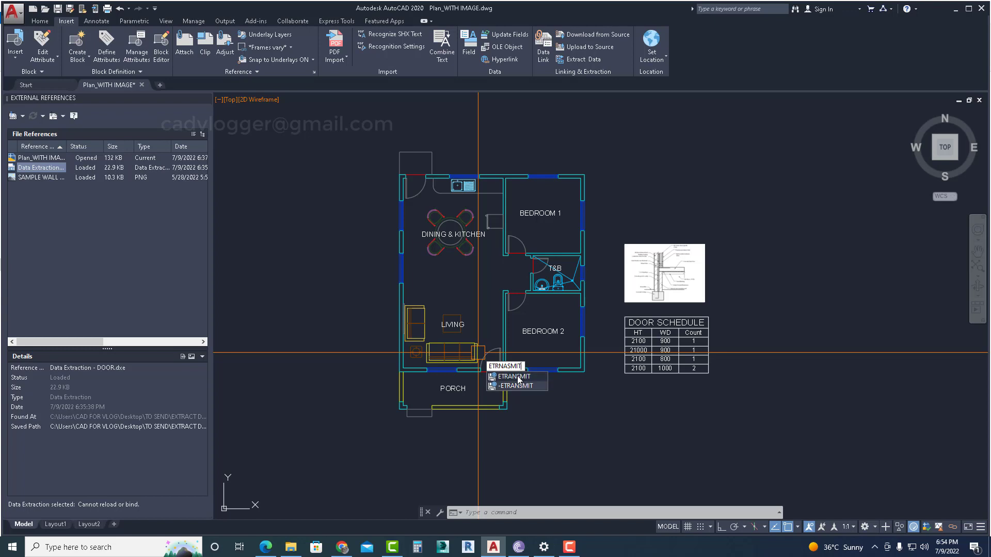
key("Escape")
key("Escape")
key("Escape")
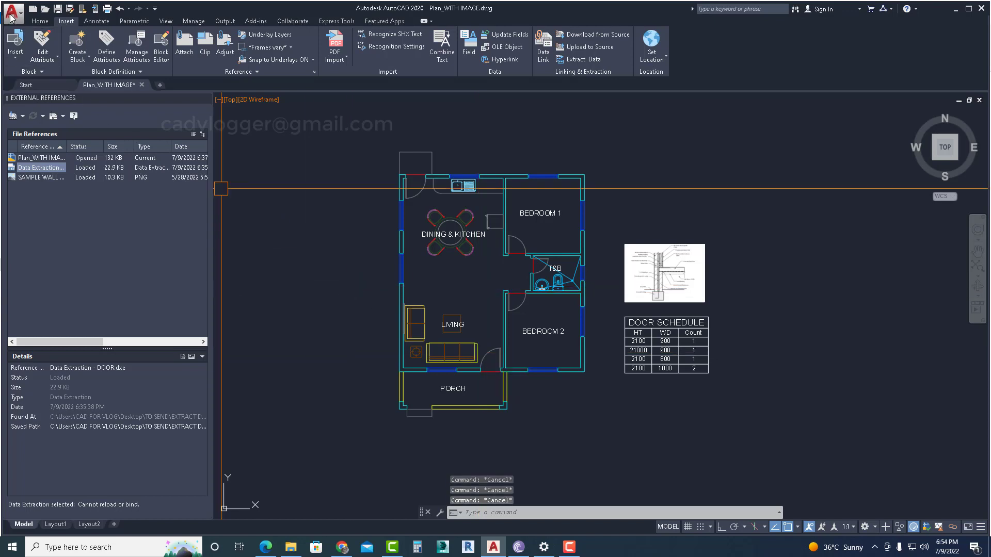
- Save the drawing and start Publish > eTransmit to list its transmittal files
left_click(11, 18)
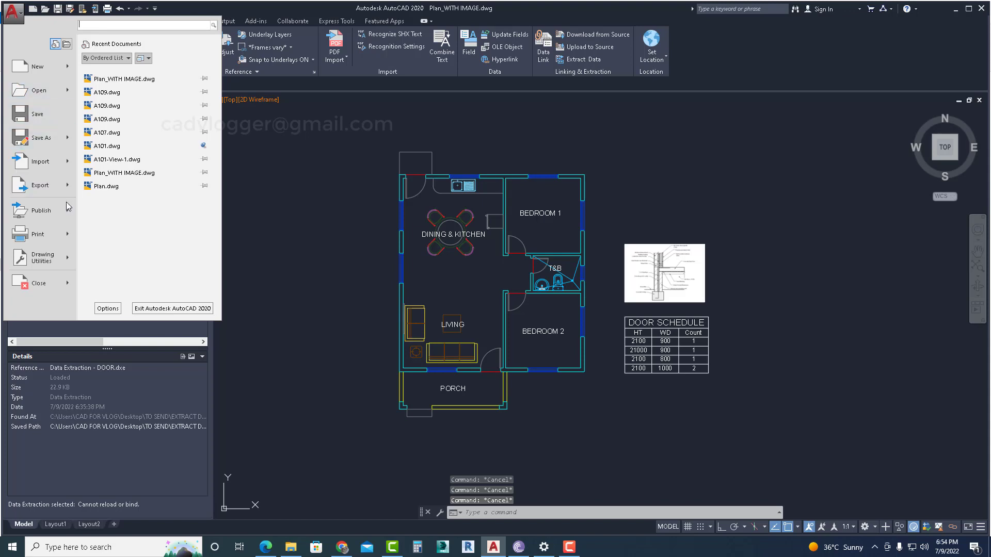
mouse_move(41, 209)
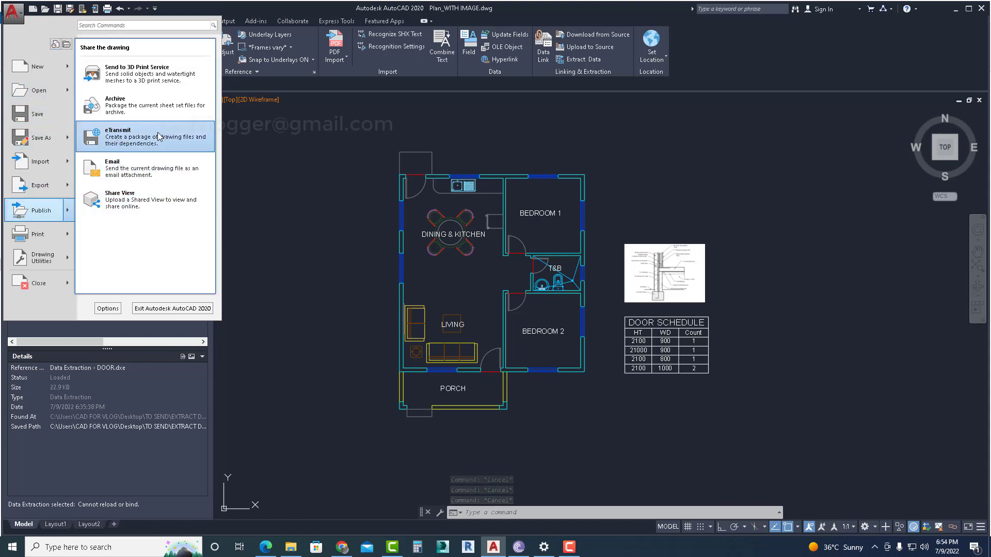
left_click(152, 139)
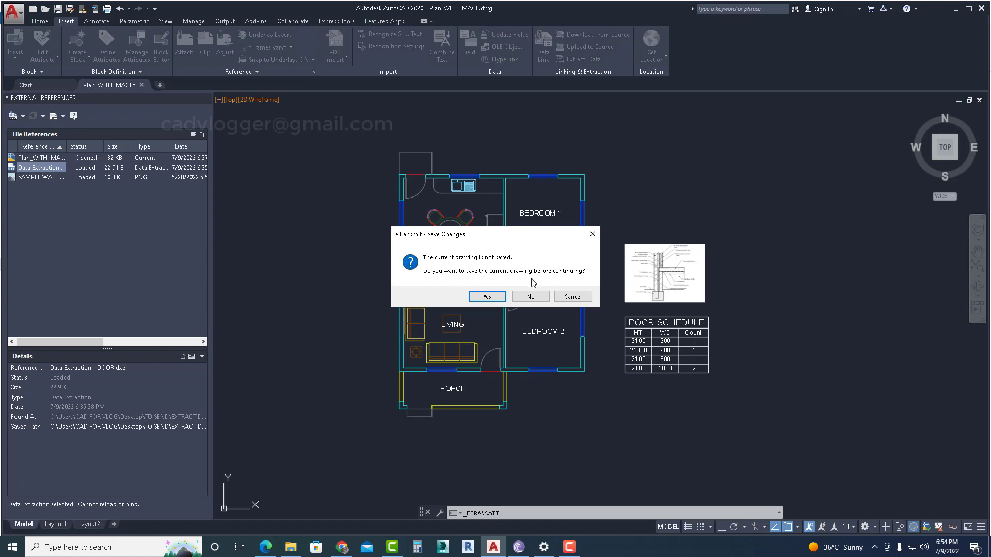
left_click(487, 297)
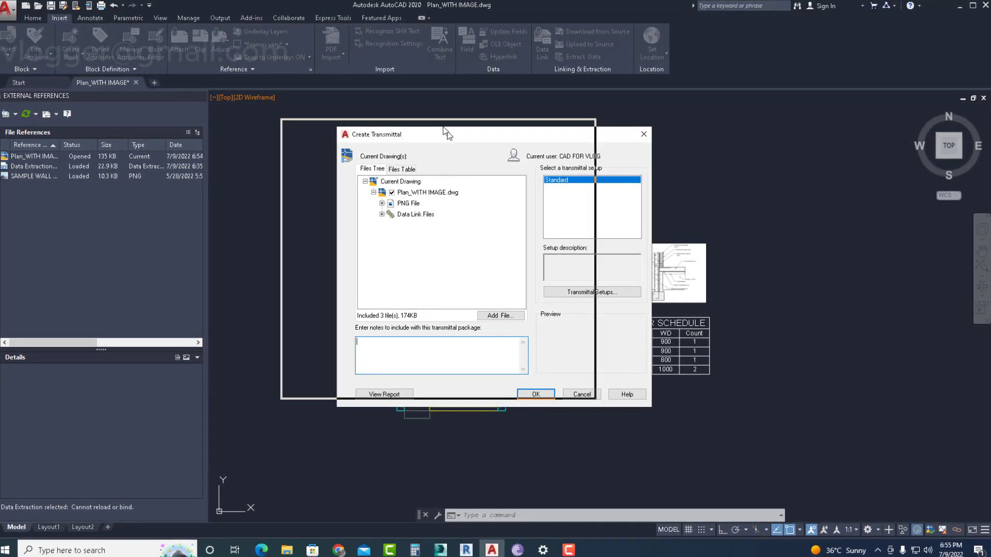
- Expand PNG and Data Link groups, keep SAMPLE WALL DETAIL.png and DOOR.dxe included, and browse for a file
left_click_drag(446, 133, 438, 114)
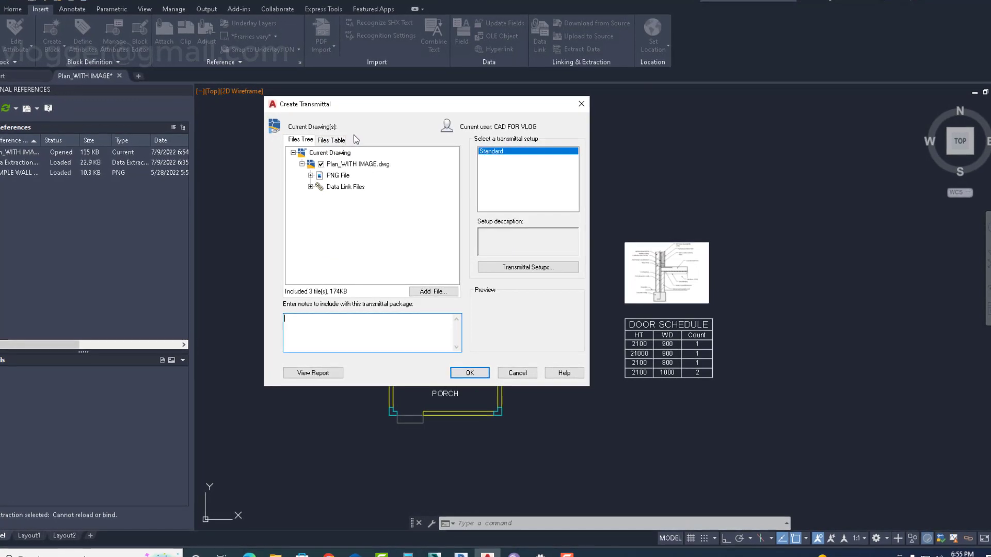
left_click(320, 175)
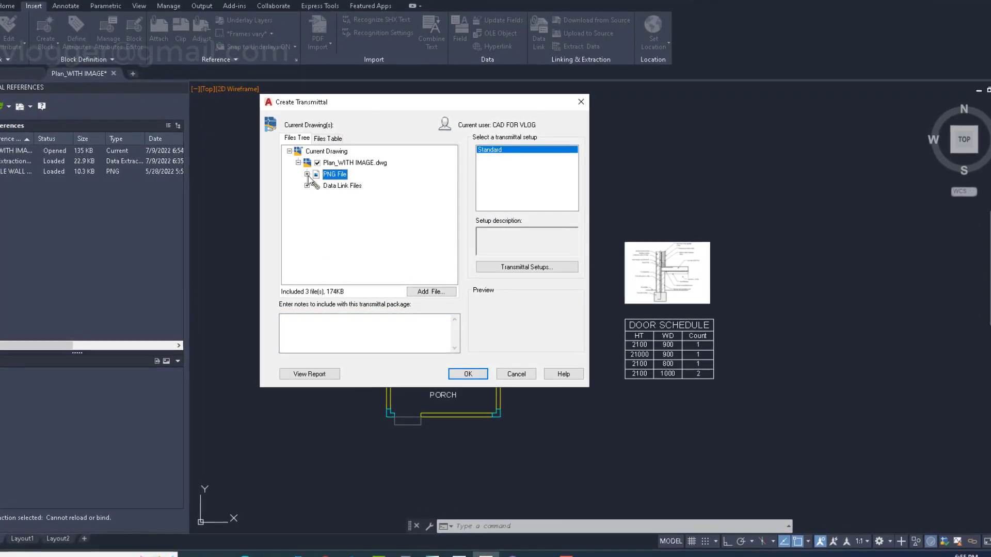
left_click(307, 175)
left_click(307, 198)
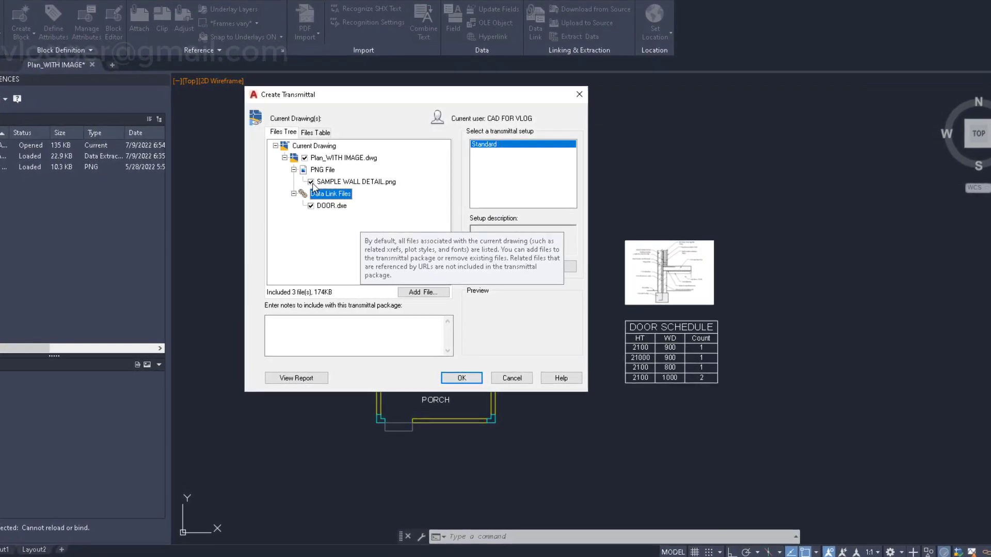
left_click(312, 182)
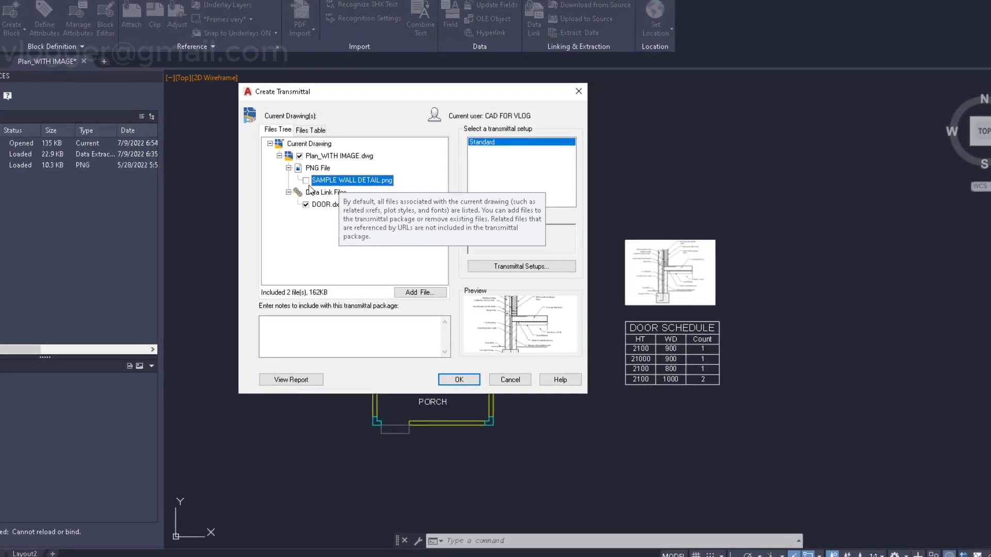
left_click(307, 181)
left_click(301, 204)
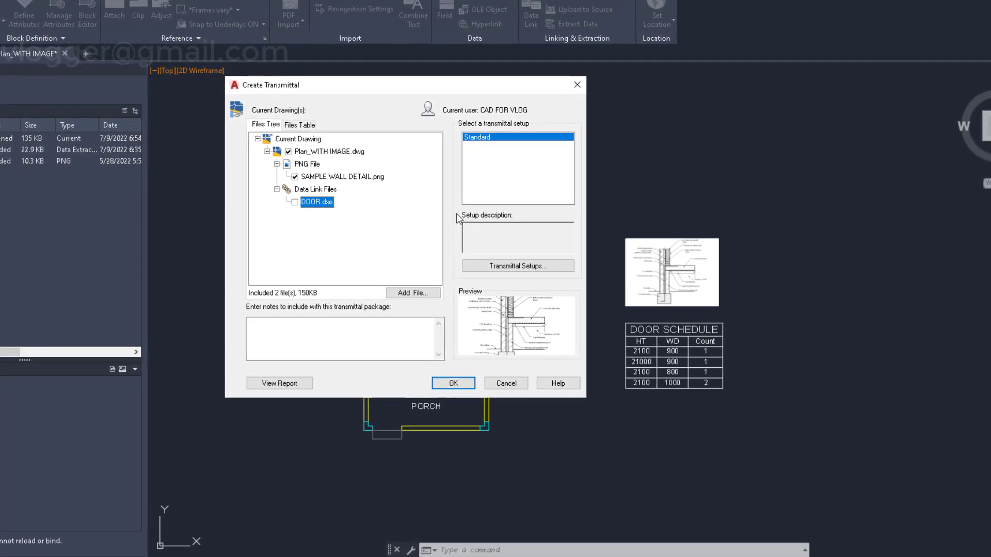
left_click(290, 200)
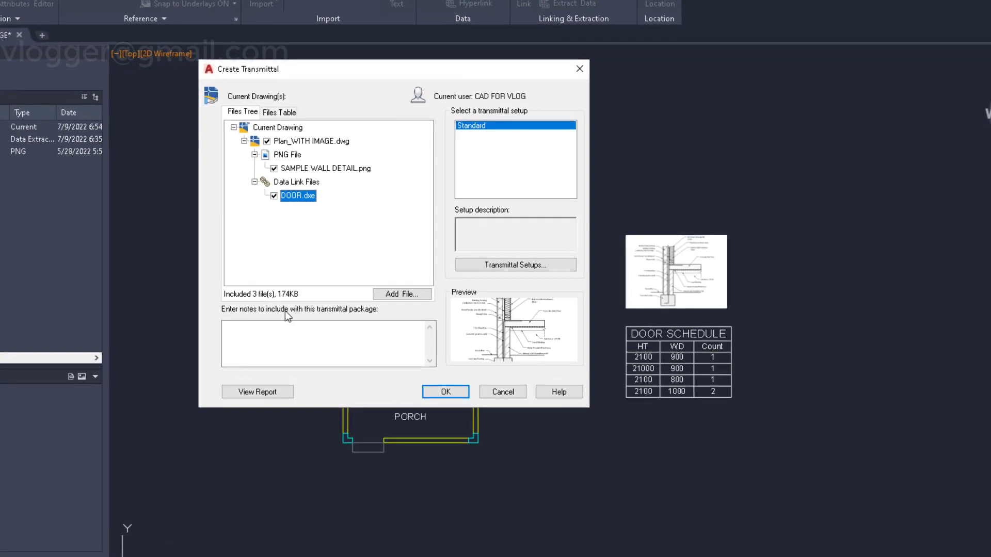
left_click(396, 295)
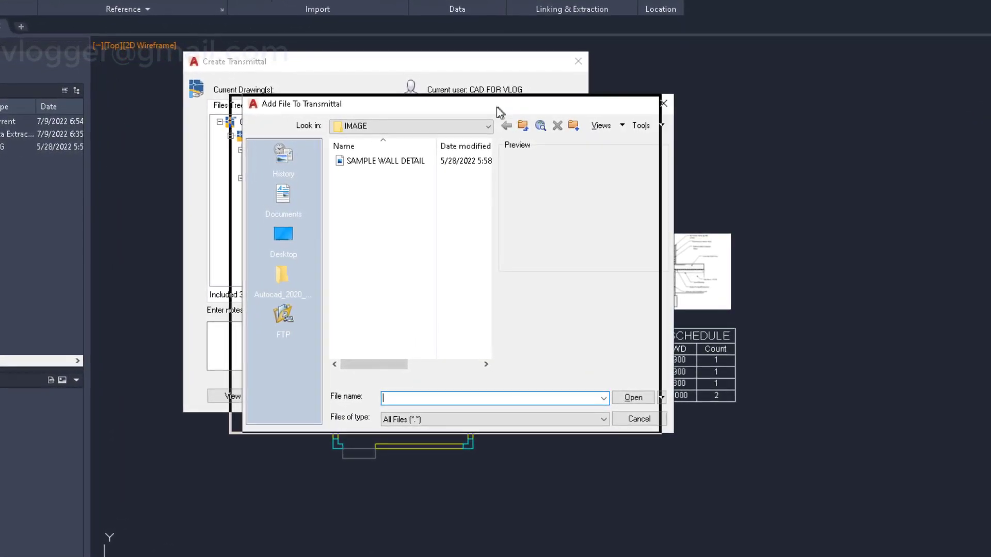
- Cancel Add File To Transmittal without adding anything and reposition the Create Transmittal window
left_click(635, 419)
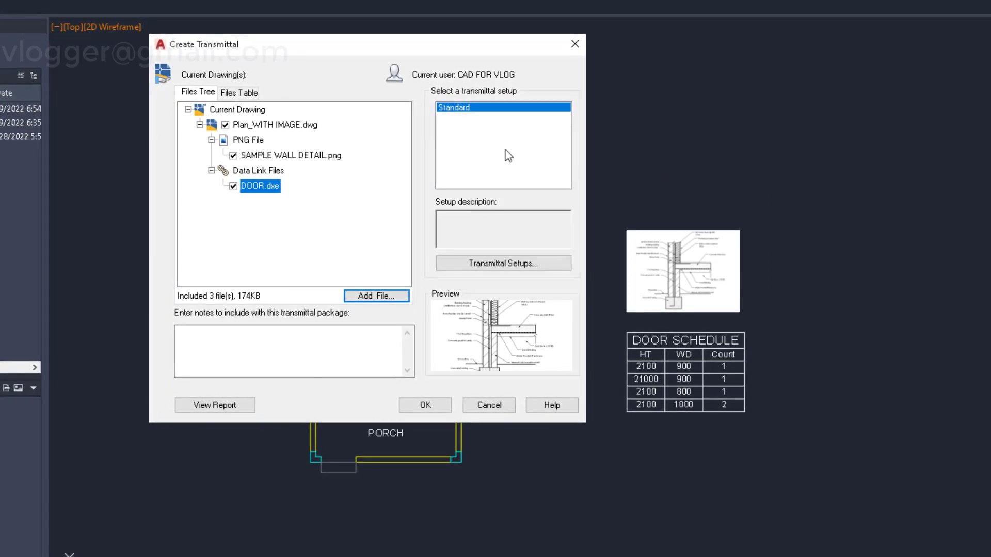
left_click_drag(510, 51, 475, 44)
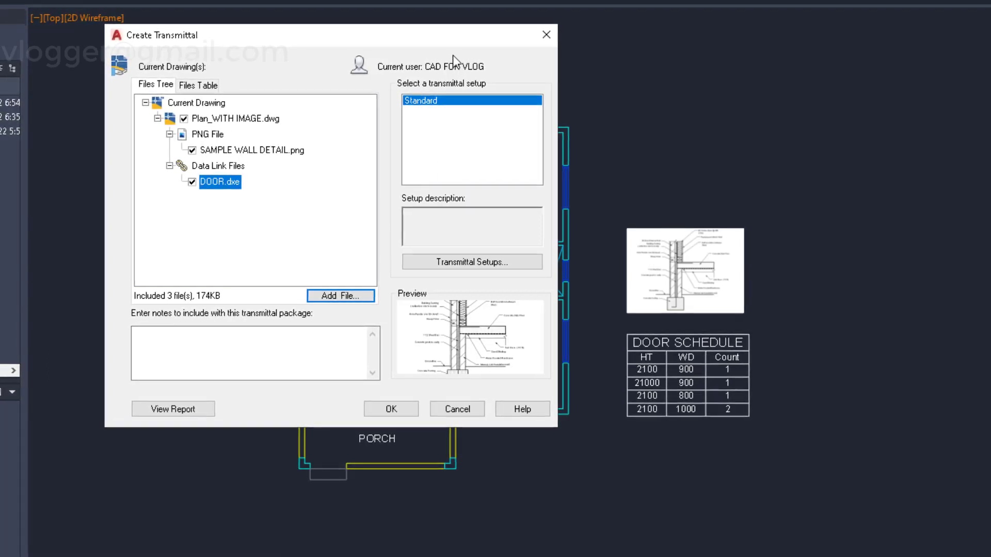
left_click_drag(454, 35, 516, 35)
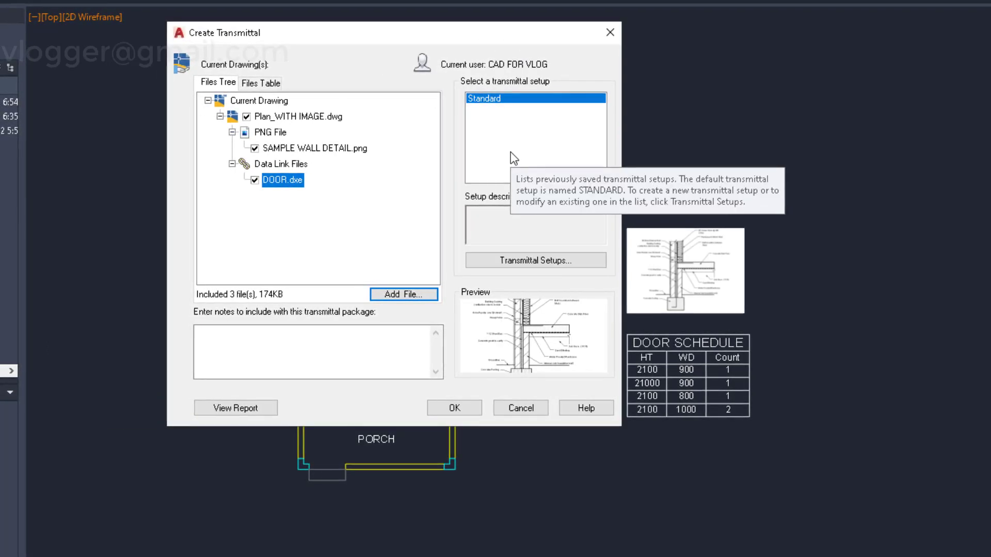
- Add a new transmittal setup named PLANS, based on the Standard setup
right_click(487, 116)
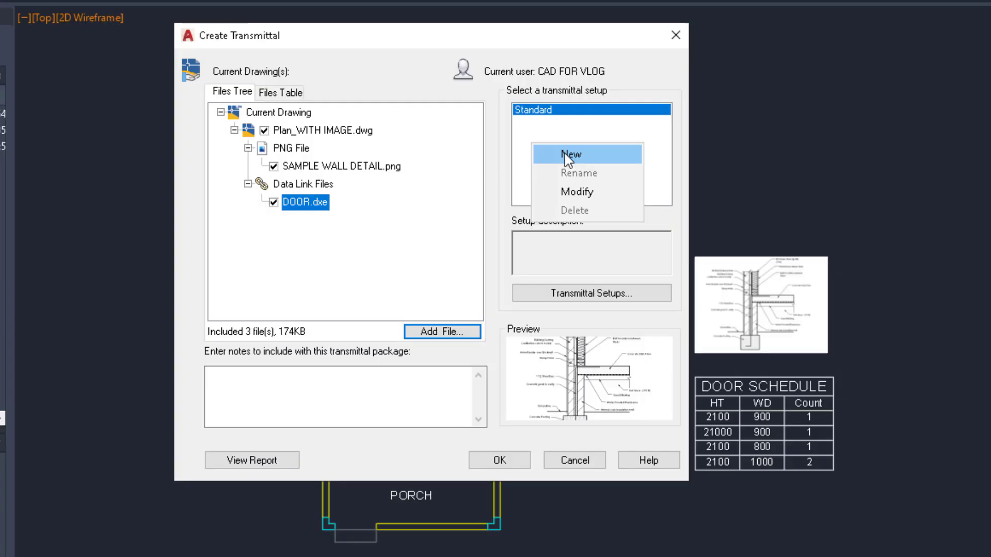
left_click(564, 153)
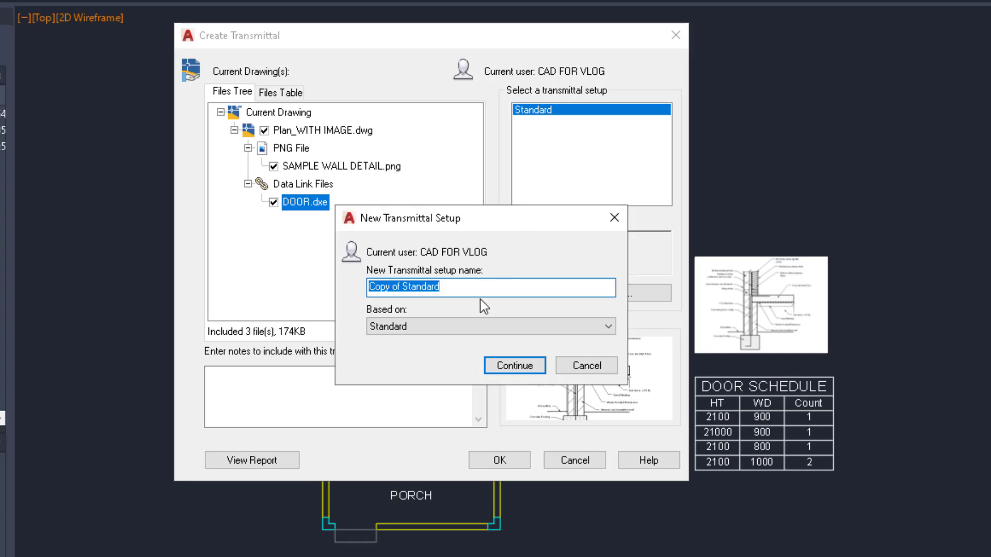
type("PLANS")
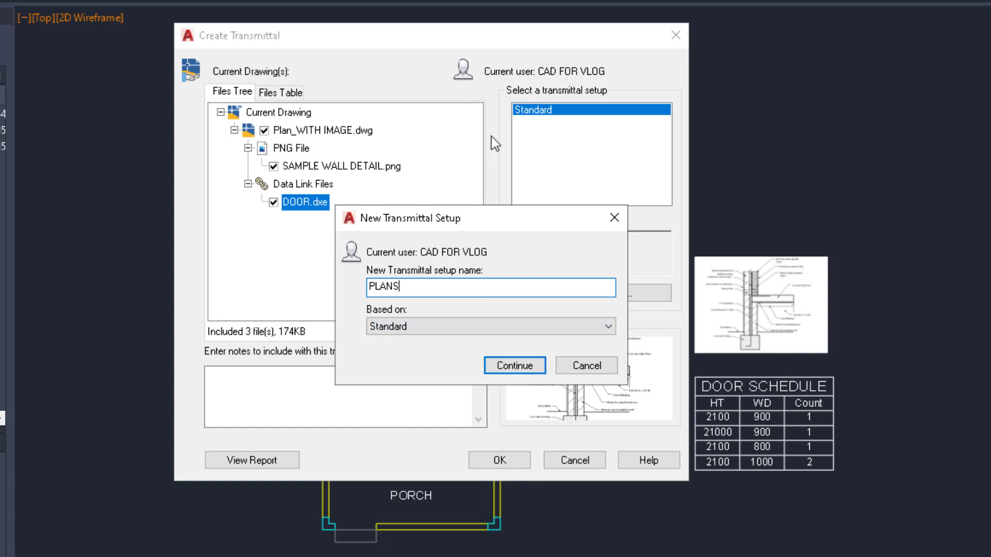
- Give the PLANS setup a Zip package type and AutoCAD 2013/LT 2013 Drawing Format
left_click(516, 366)
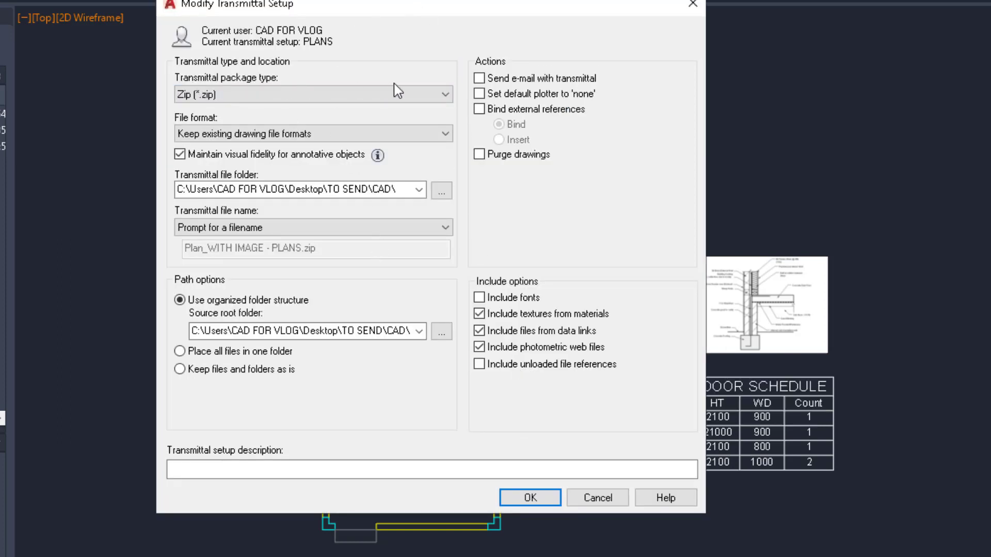
left_click_drag(453, 16, 447, 26)
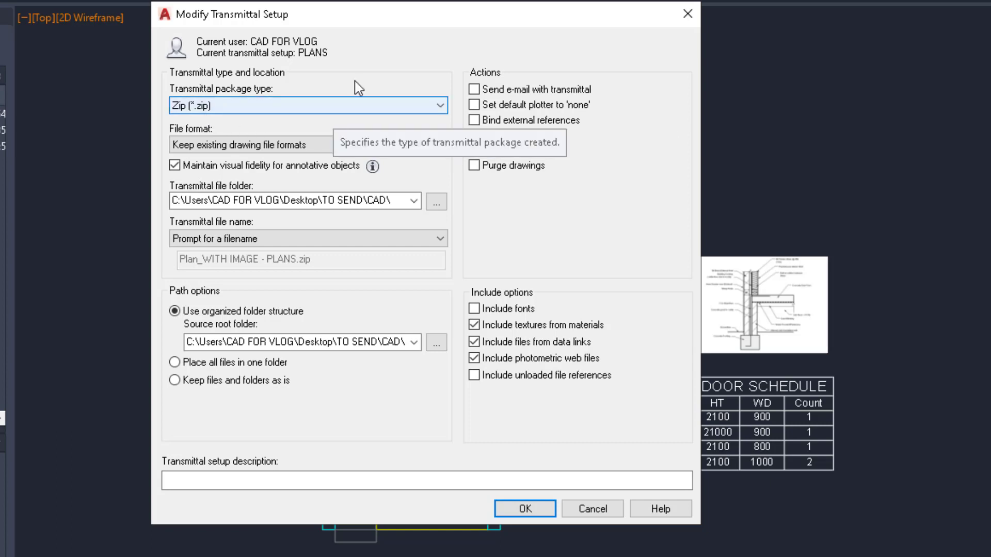
left_click_drag(387, 23, 387, 44)
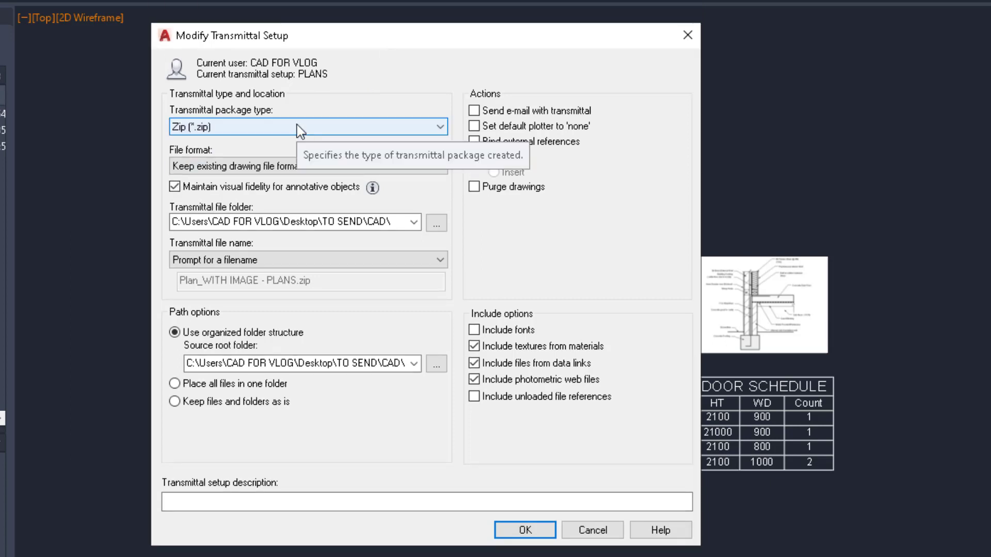
left_click(296, 125)
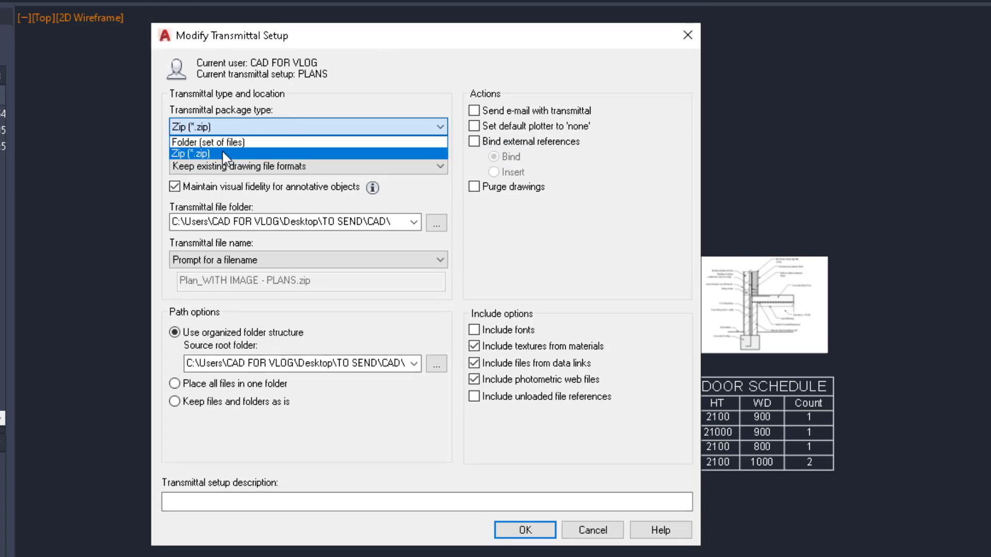
left_click(356, 78)
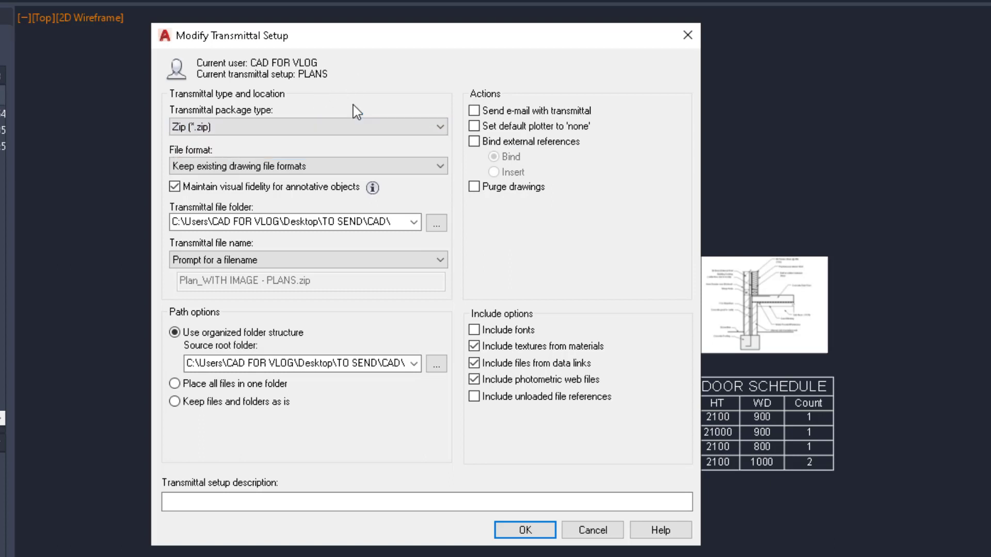
left_click_drag(398, 42, 407, 43)
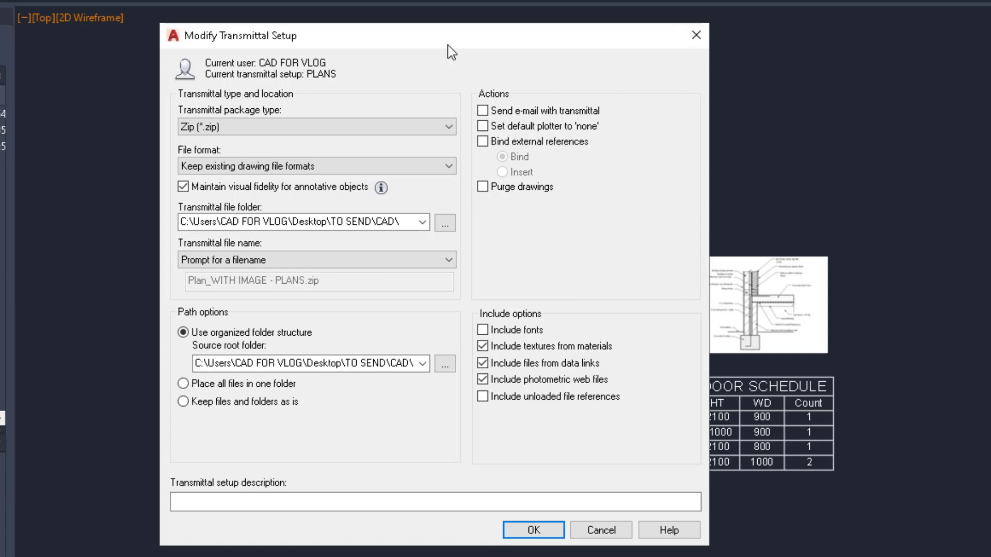
left_click(442, 166)
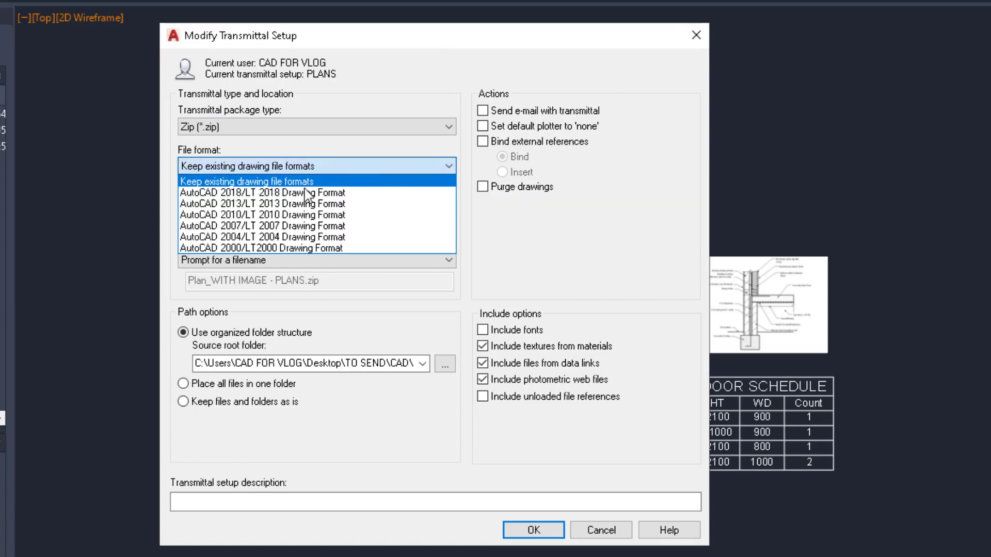
left_click(281, 205)
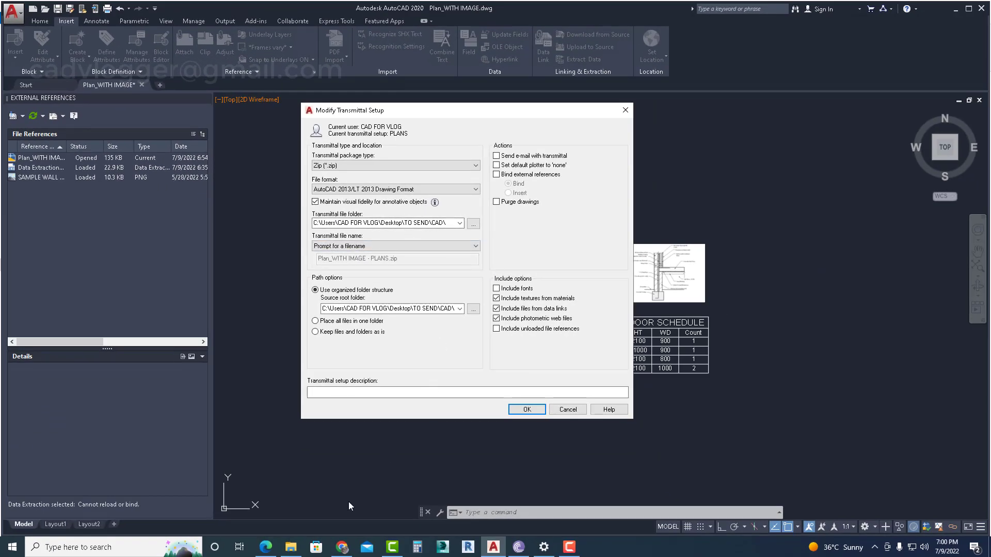
- Prefix the ETRANSMIT folder name with an underscore to make _ETRANSMIT, then return to AutoCAD
left_click(298, 546)
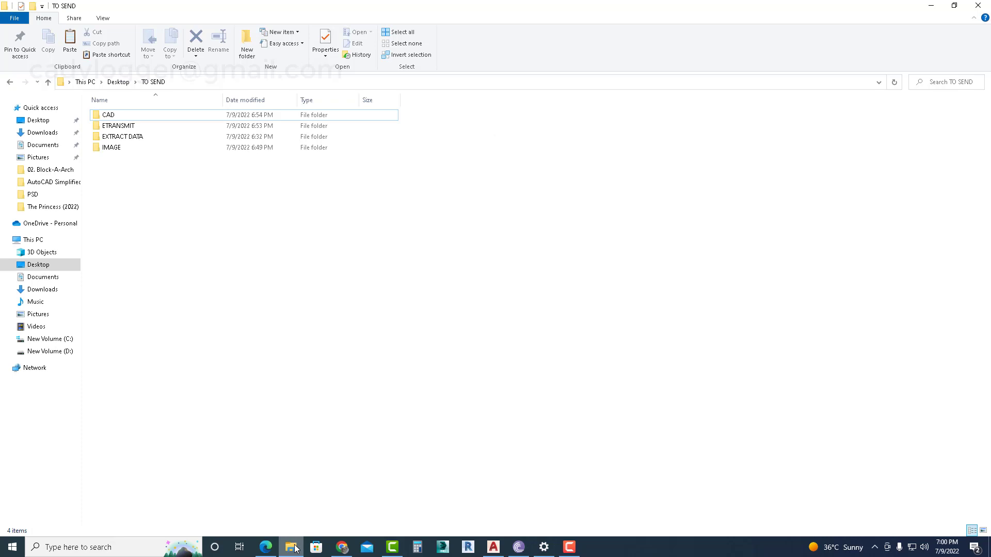
left_click(132, 129)
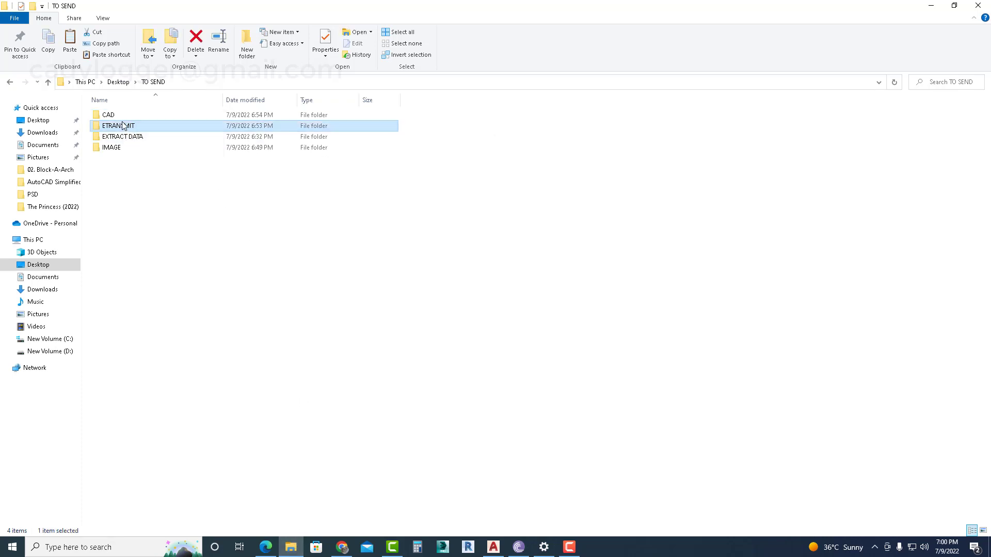
right_click(120, 127)
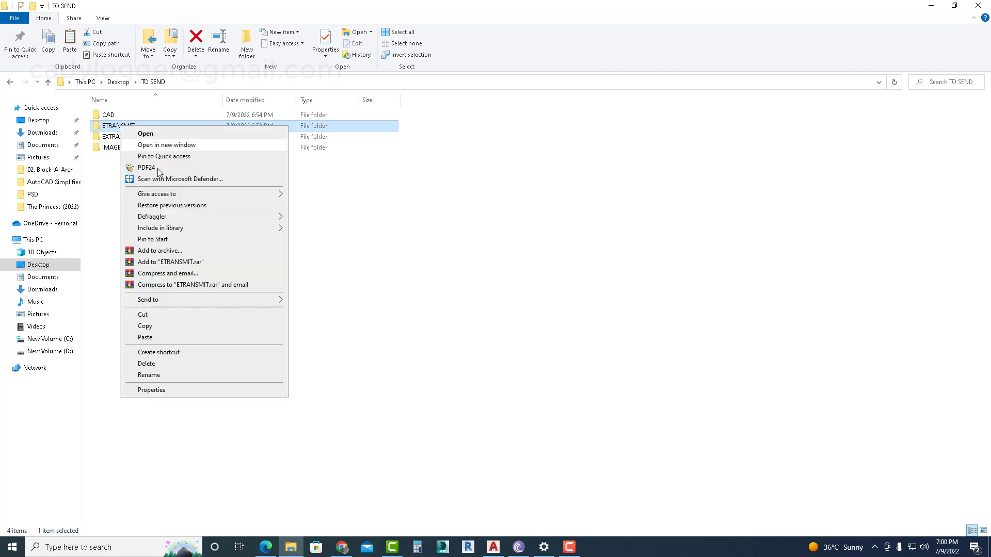
left_click(153, 376)
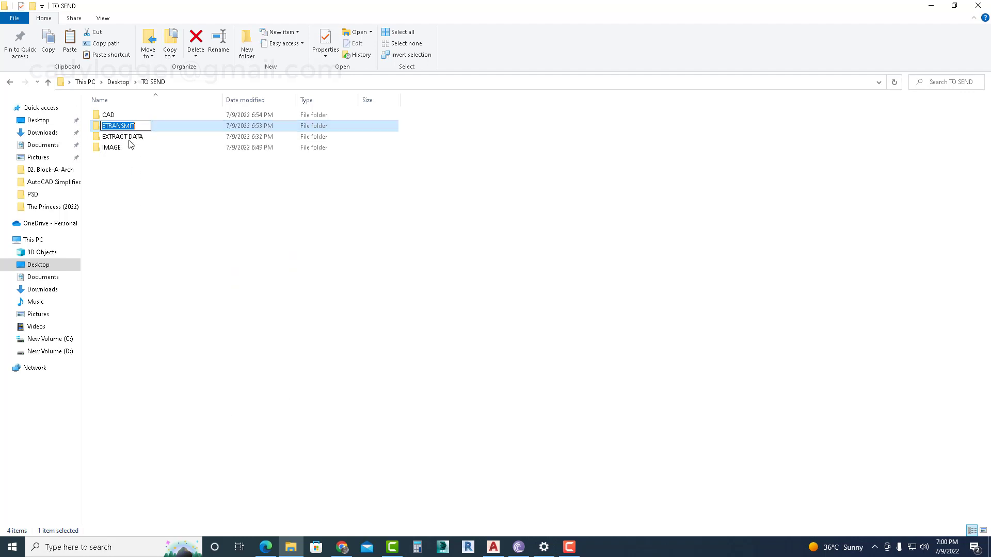
left_click(104, 127)
type("1")
left_click(174, 248)
right_click(171, 227)
left_click(196, 270)
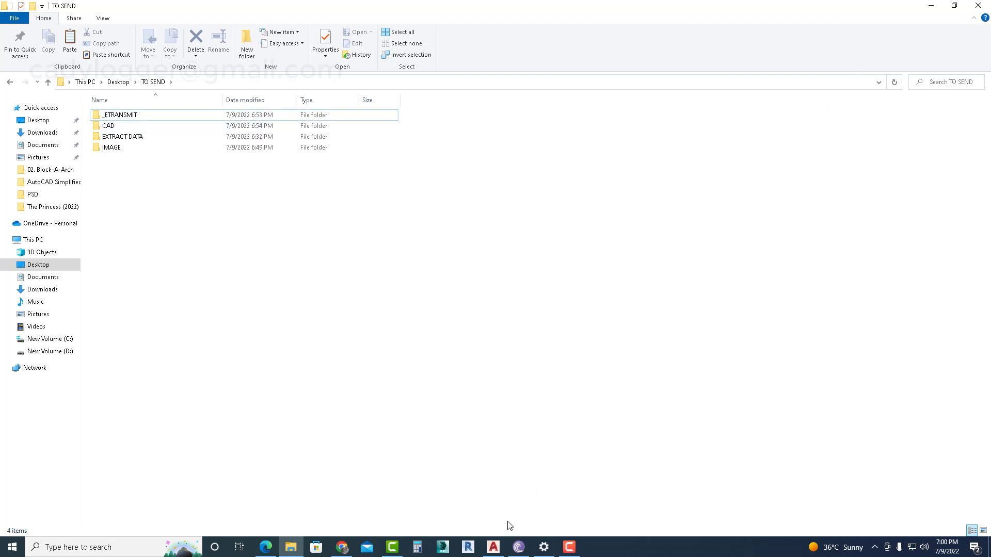
left_click(496, 543)
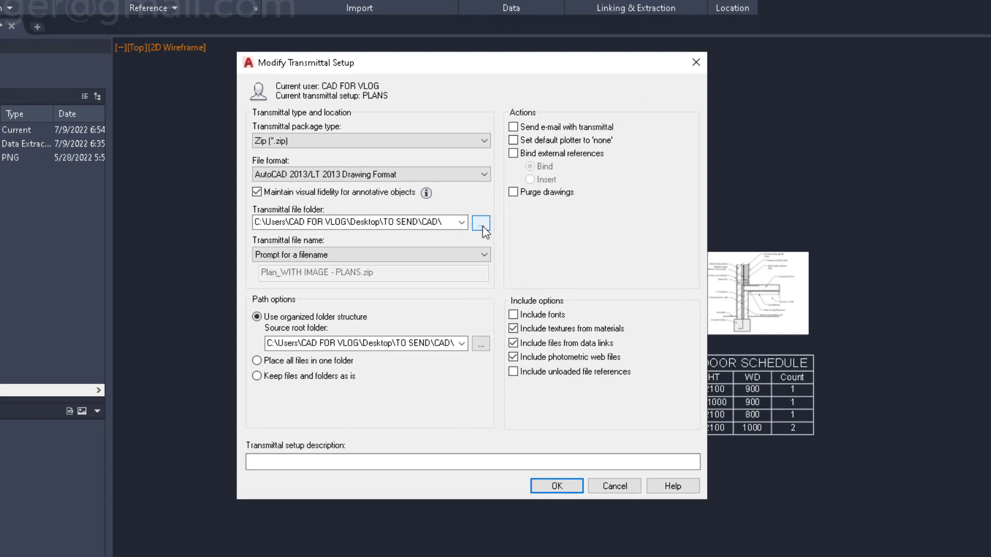
- Set the transmittal file folder to Desktop > TO SEND > _ETRANSMIT
left_click(481, 226)
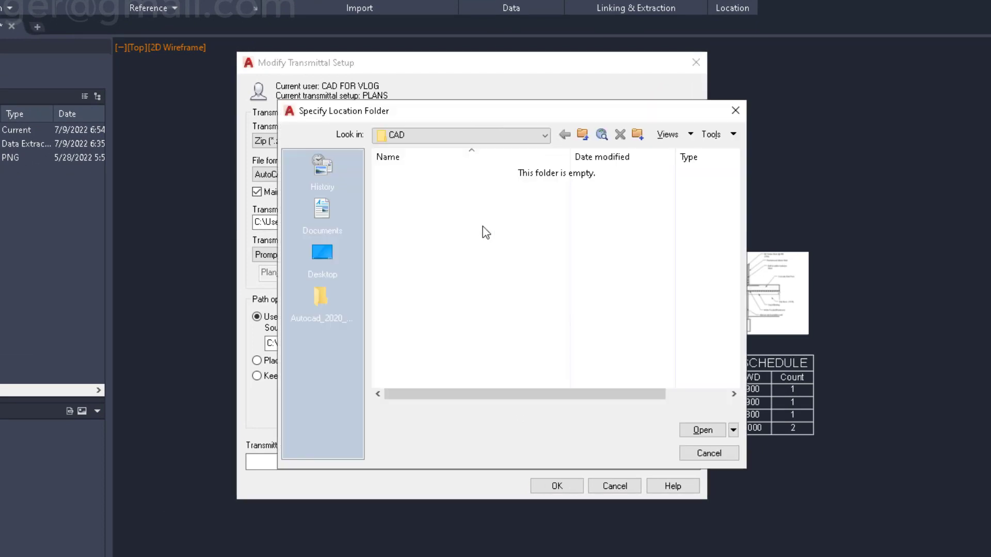
left_click(323, 253)
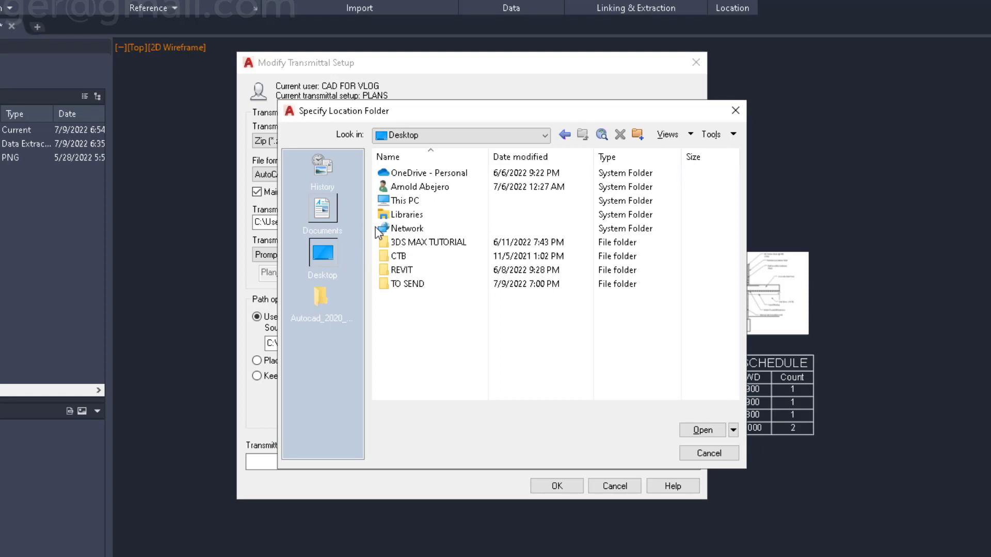
double_click(407, 284)
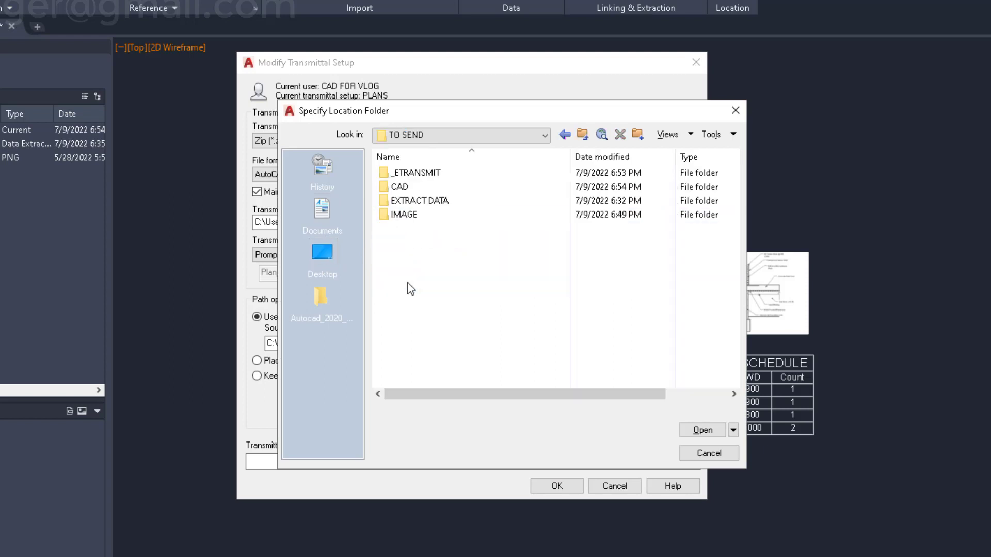
double_click(423, 175)
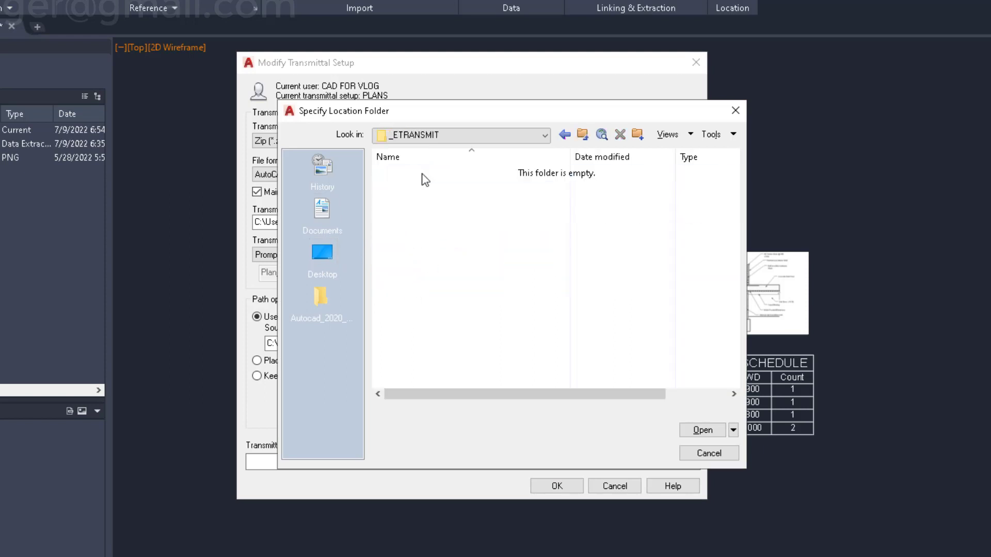
left_click(702, 431)
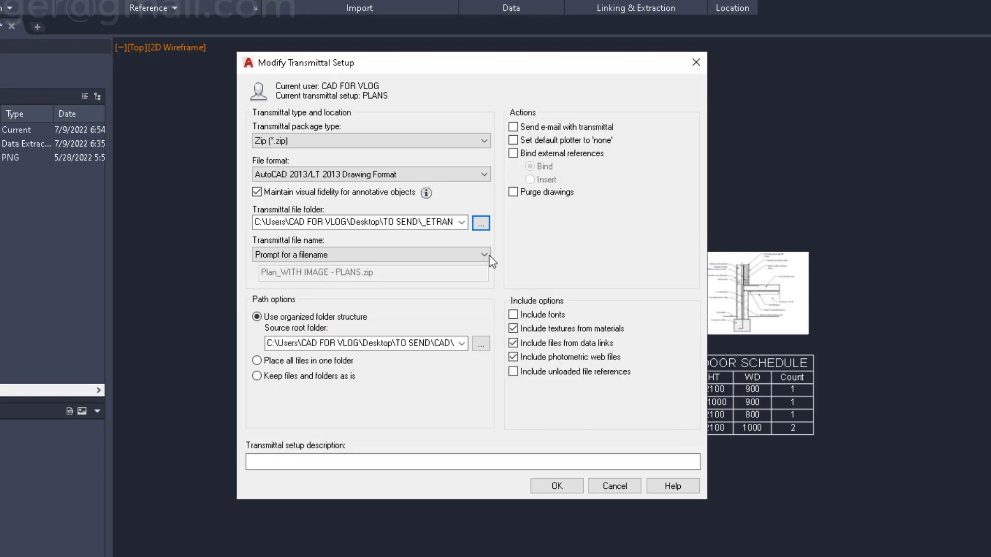
left_click_drag(295, 221, 552, 240)
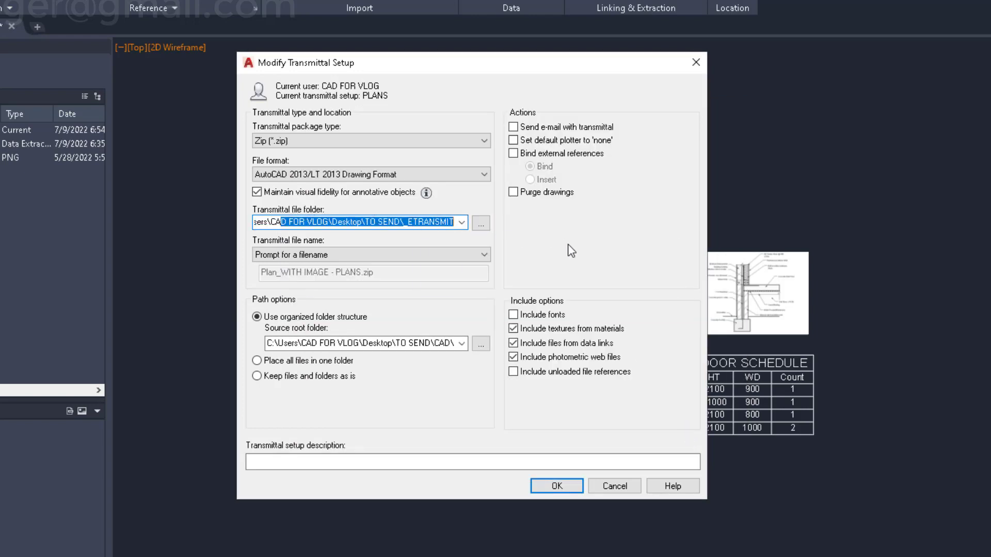
left_click(599, 274)
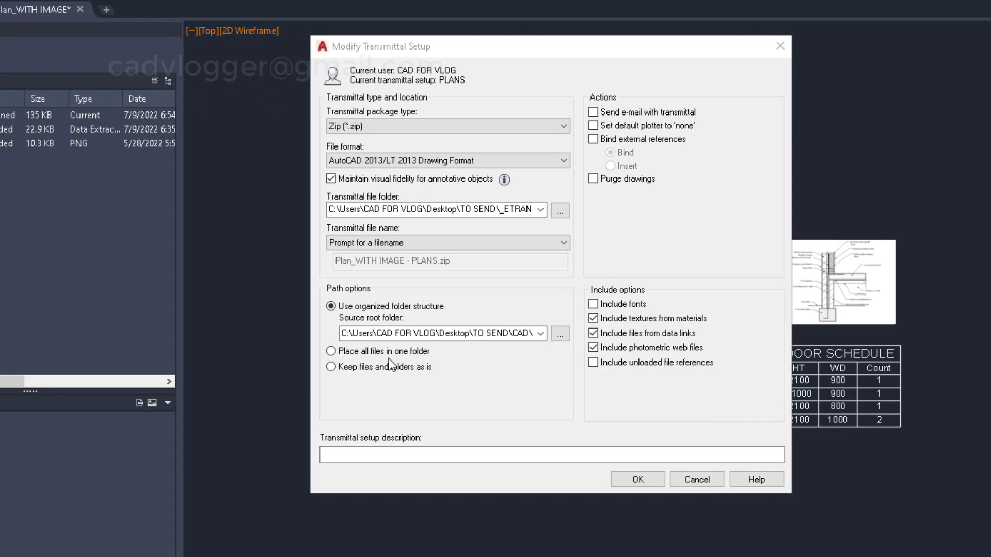
- Choose the 'Place all files in one folder' path option
left_click(337, 353)
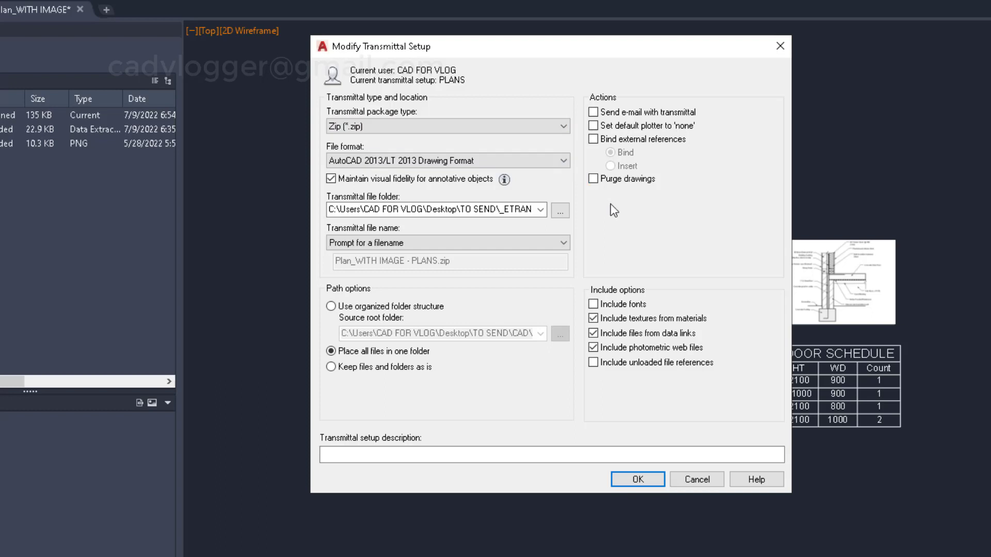
- In the PLANS setup, set plotter to none, bind xrefs, purge, include fonts, omit material textures
left_click(593, 126)
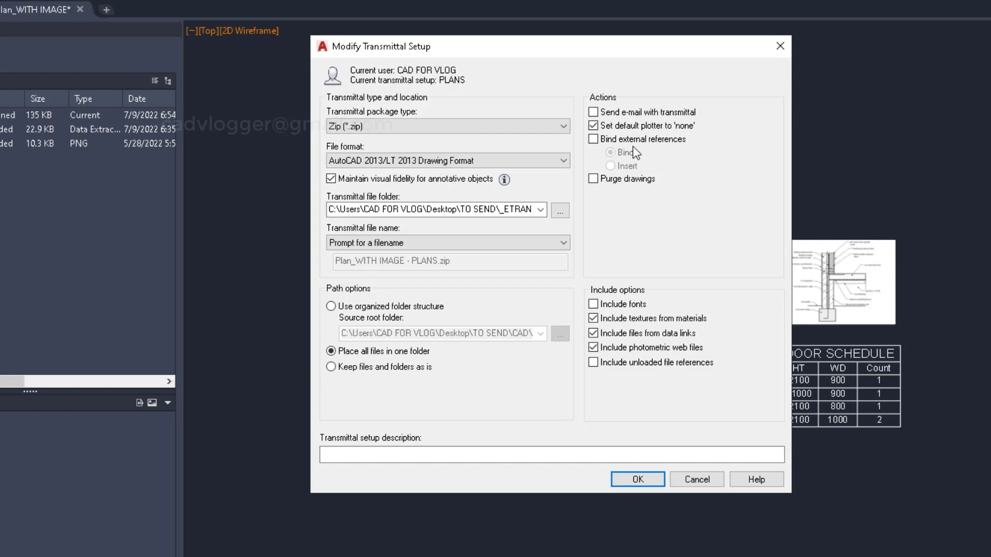
left_click(592, 140)
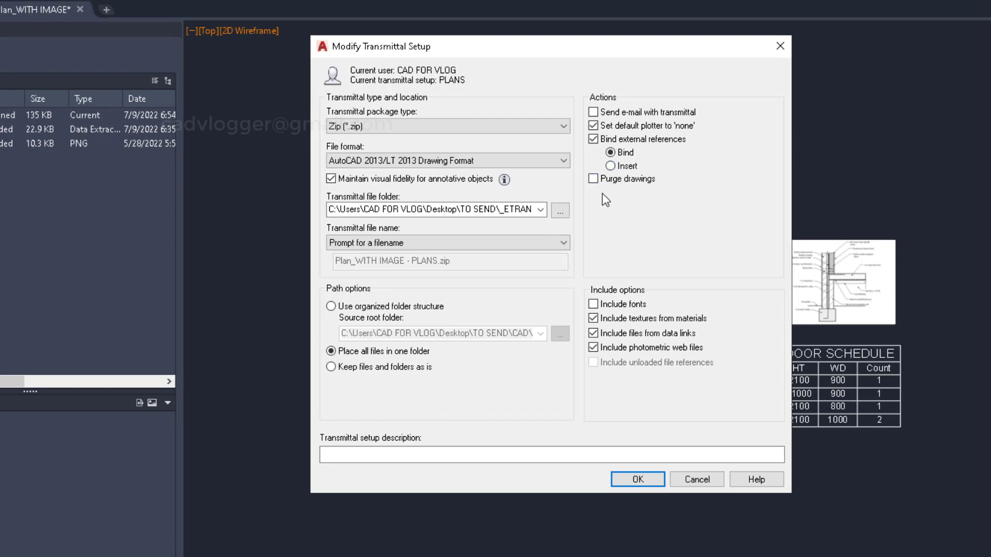
left_click(594, 179)
mouse_move(593, 305)
left_click(593, 305)
left_click(593, 319)
- Exclude photometric web files and package Plan_WITH IMAGE - PLANS.zip into _ETRANSMIT
left_click(593, 347)
left_click(638, 479)
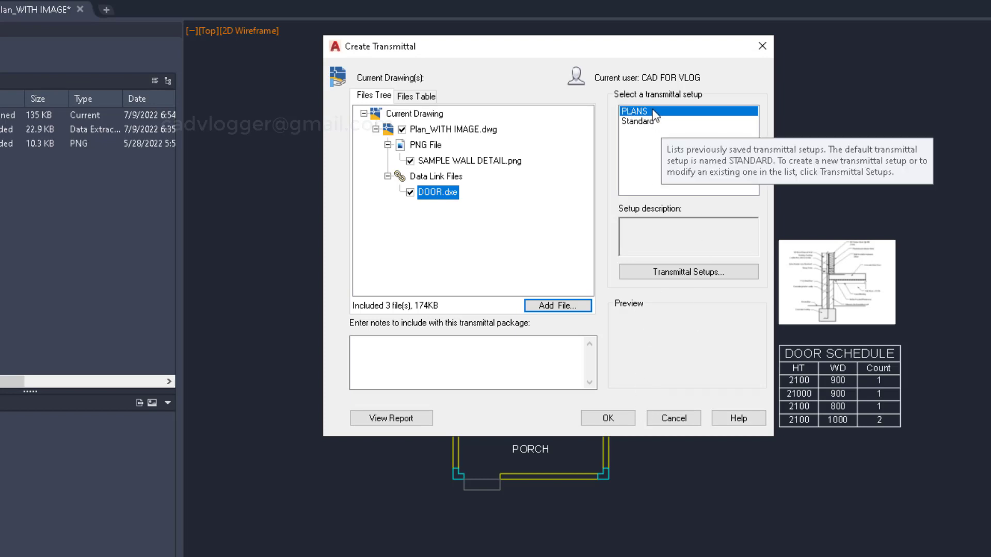
left_click(624, 423)
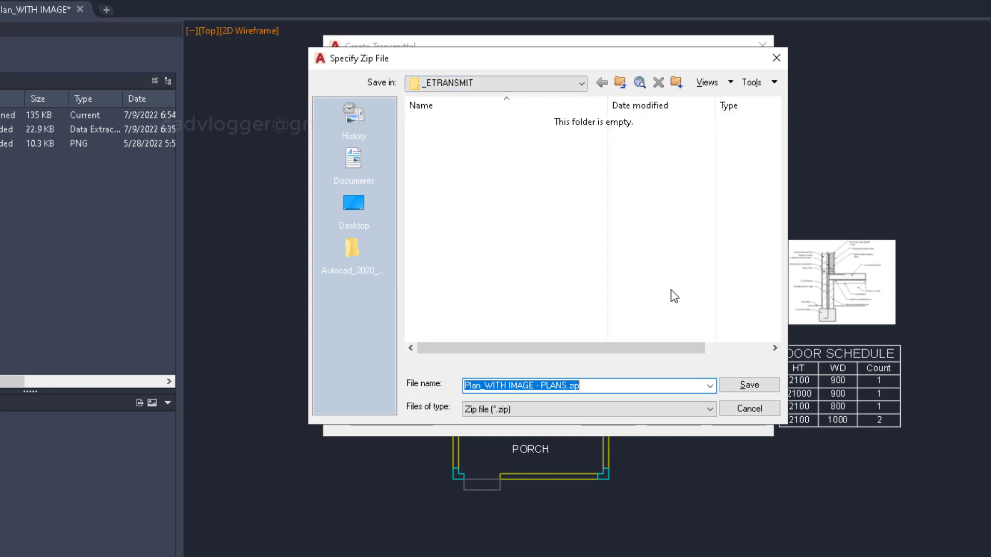
left_click(744, 388)
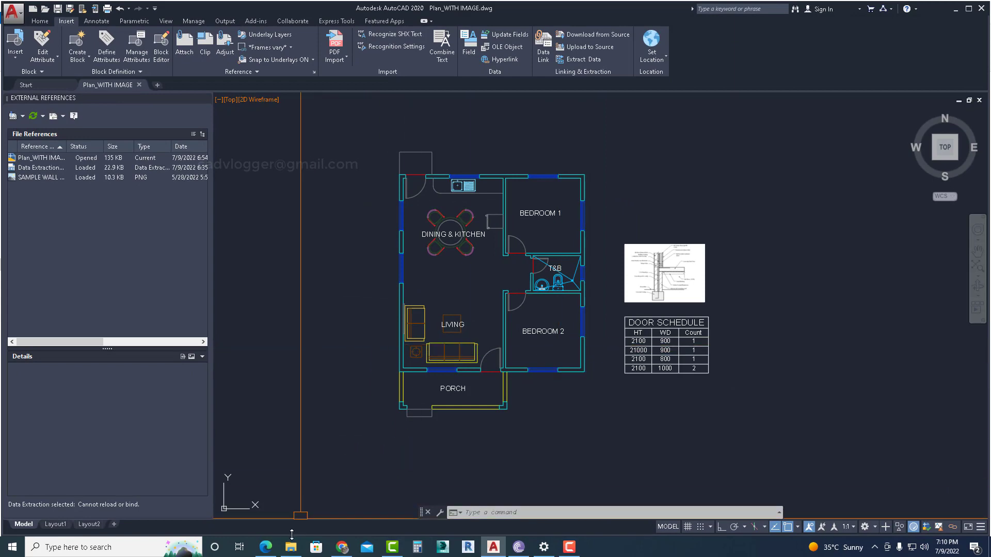
- Extract Plan_WITH IMAGE - PLANS.zip in TO SEND\_ETRANSMIT to its own folder and open it
left_click(289, 550)
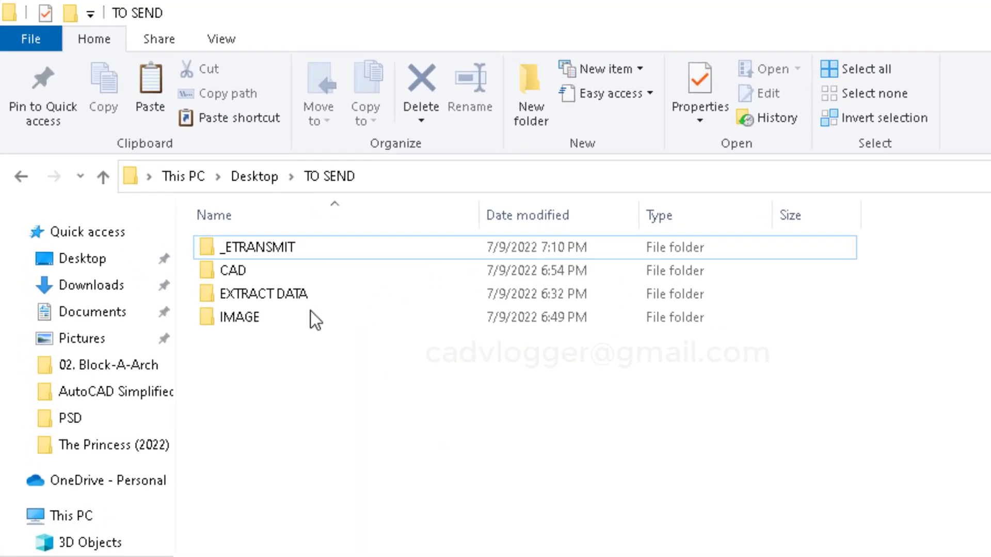
left_click(271, 251)
double_click(270, 251)
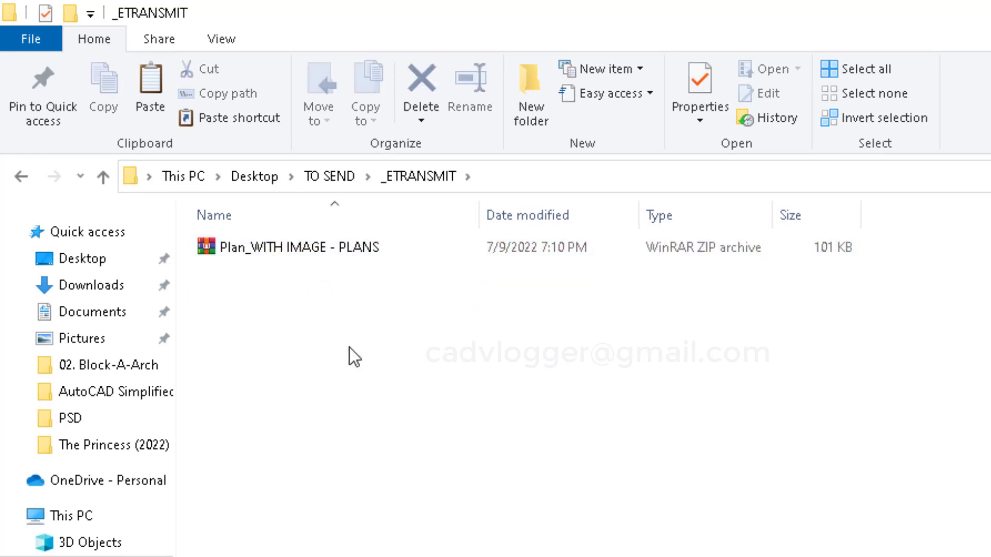
left_click(289, 253)
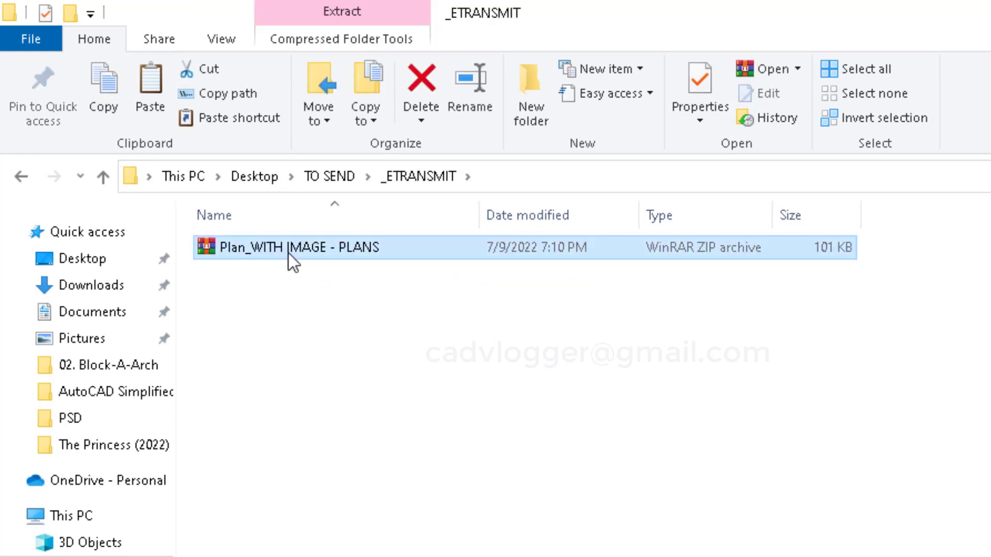
right_click(289, 253)
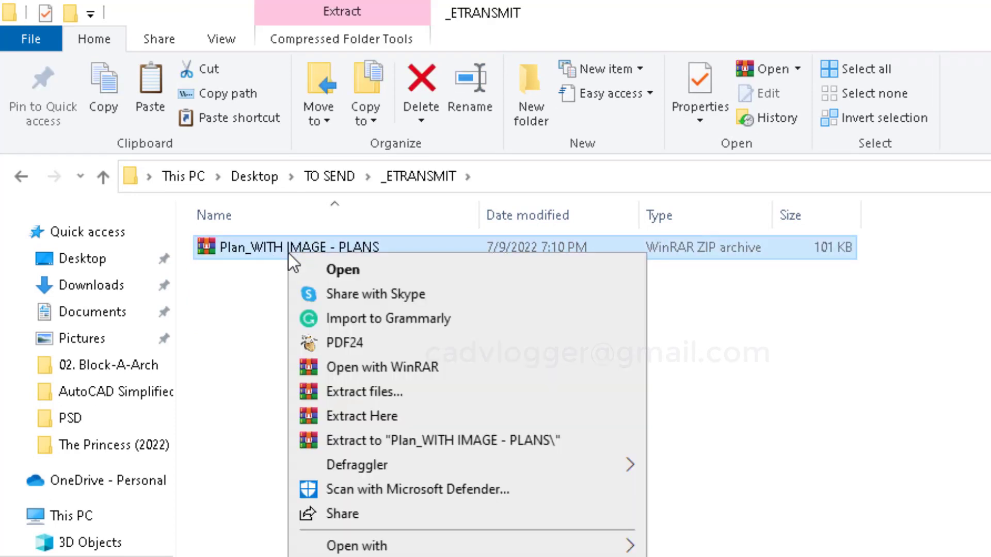
left_click(386, 442)
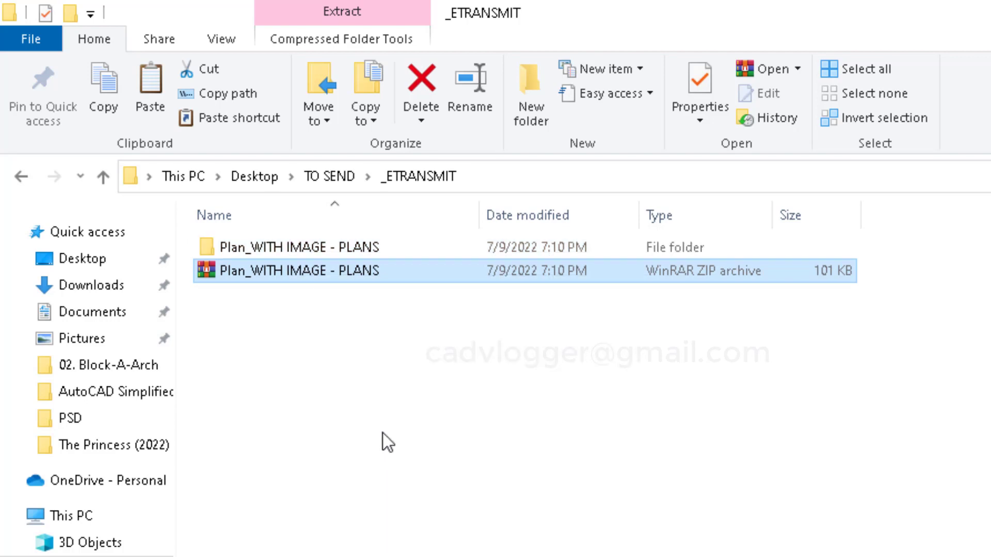
double_click(316, 249)
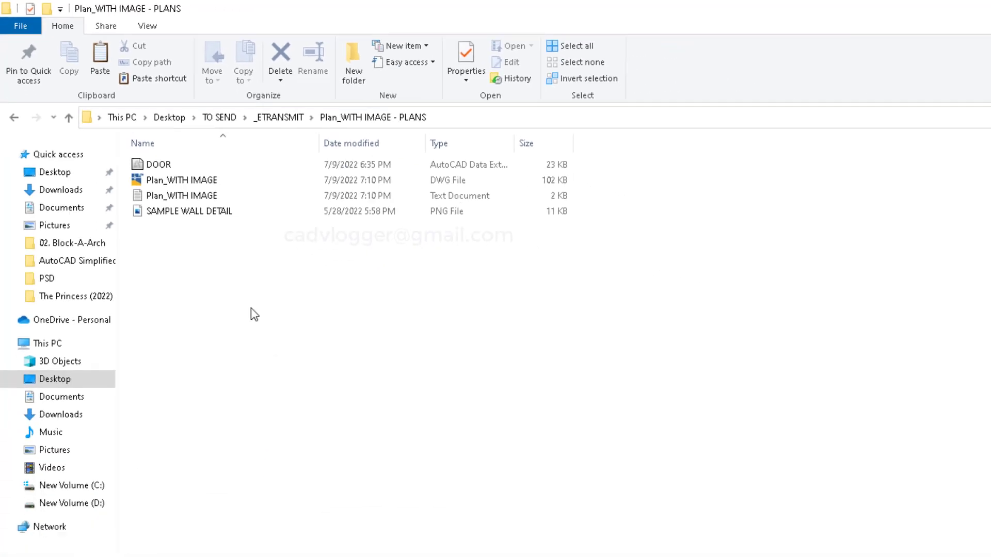
- Switch the extracted Plan_WITH IMAGE - PLANS folder to Extra large icons view
right_click(151, 217)
mouse_move(175, 225)
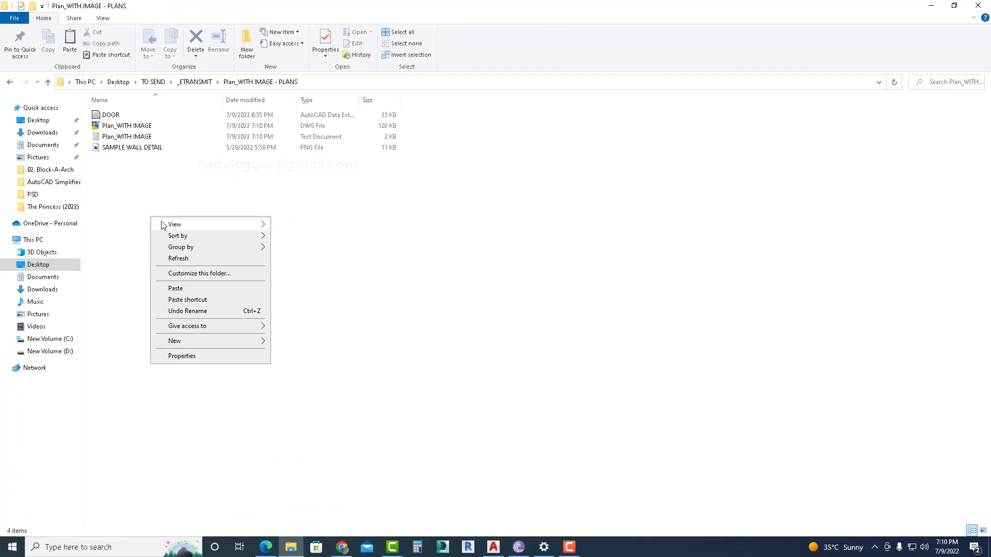
left_click(296, 225)
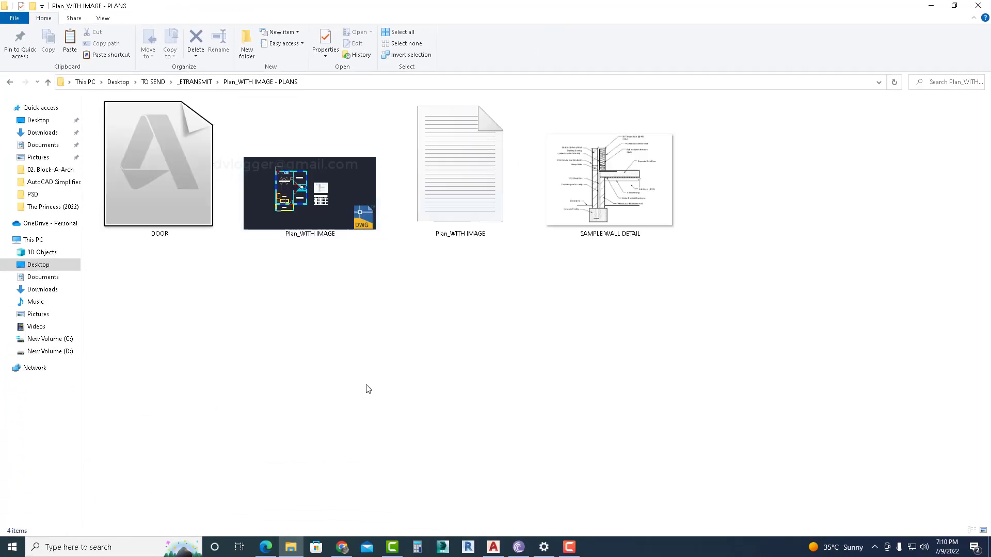